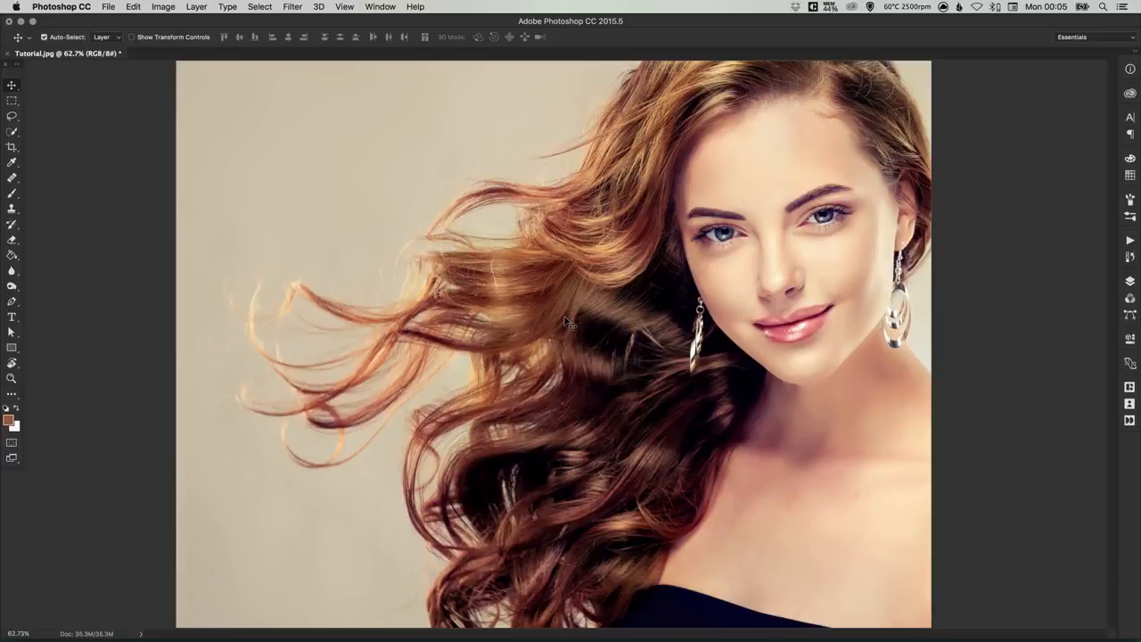
Step: Duplicate the Background layer as a layer named Cut Out and hide the original Background layer
{"action": "left_click", "coordinate": [1130, 281]}
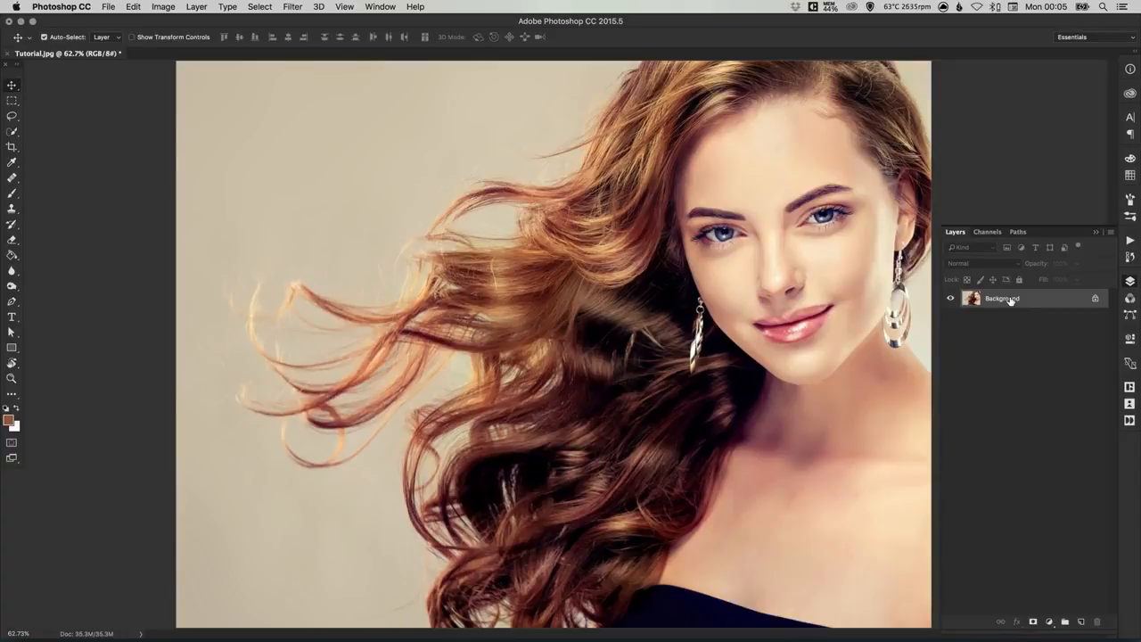
{"action": "key", "text": "super+j"}
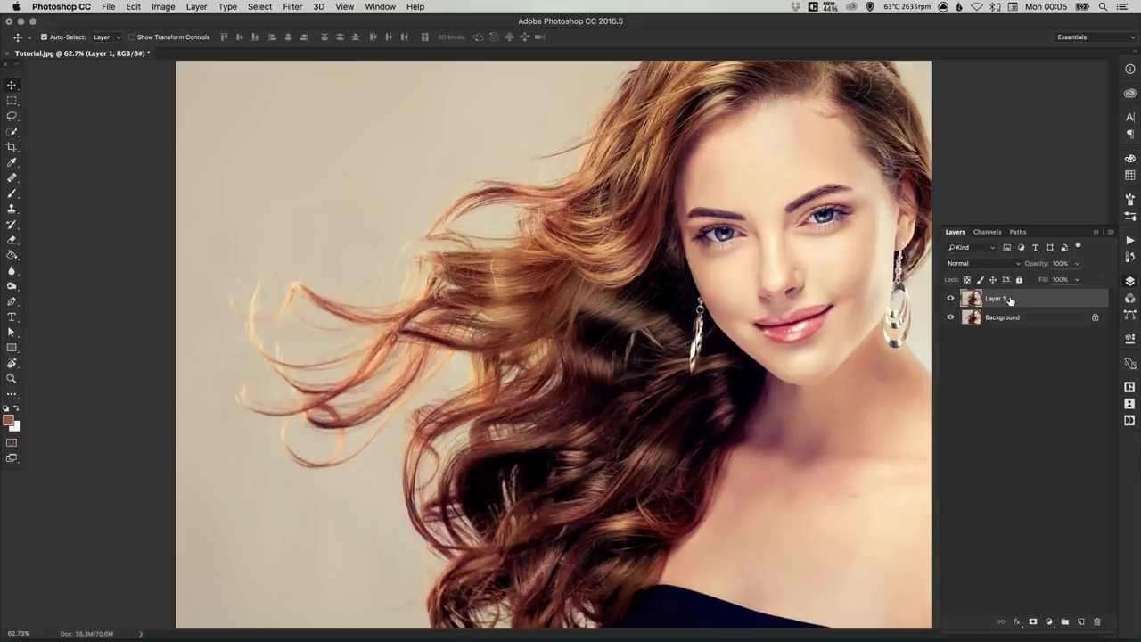
{"action": "left_click", "coordinate": [950, 317]}
{"action": "double_click", "coordinate": [995, 298]}
{"action": "type", "text": "Cut Out"}
{"action": "key", "text": "Return"}
Step: Set up the Background Eraser Tool with sampling set to Once and limits set to Discontiguous
{"action": "left_click", "coordinate": [11, 239]}
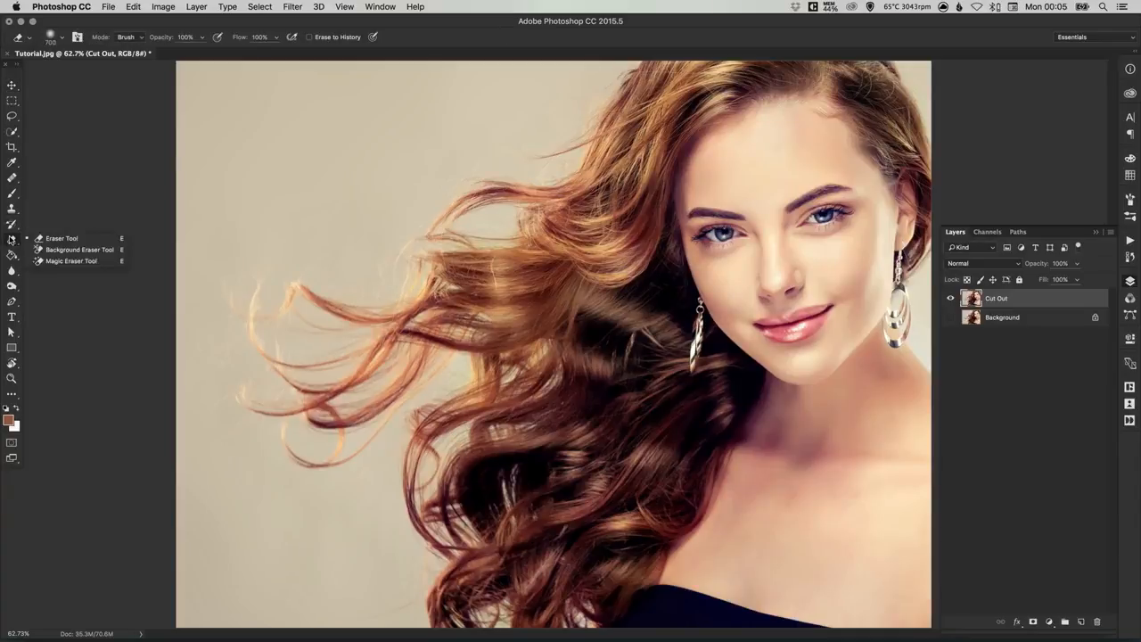
{"action": "left_click", "coordinate": [71, 251]}
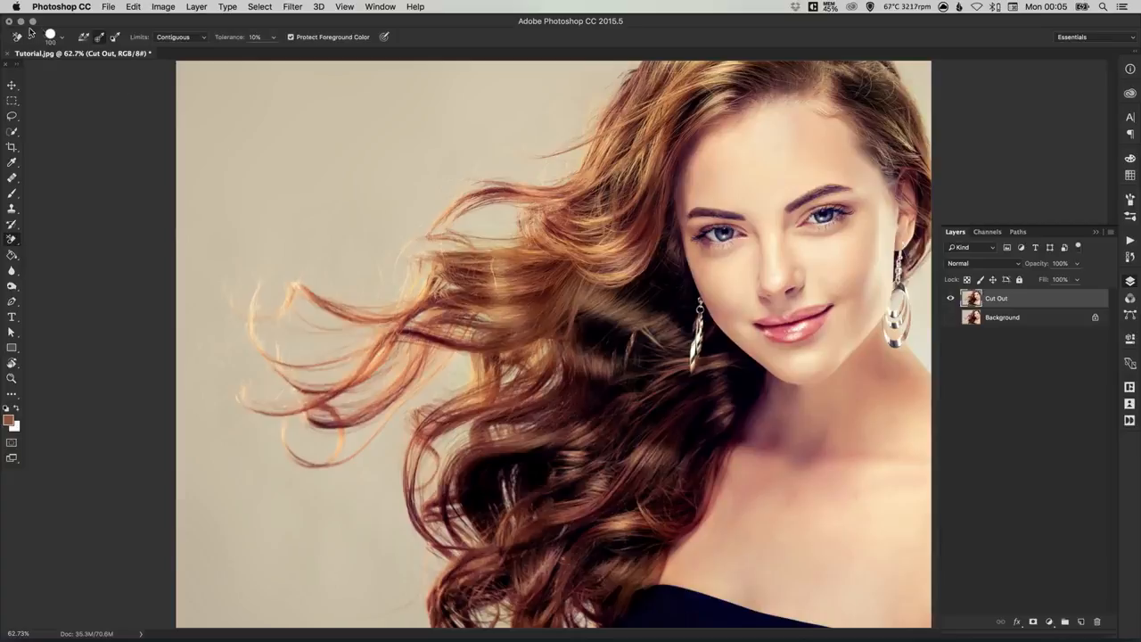
{"action": "left_click", "coordinate": [63, 39]}
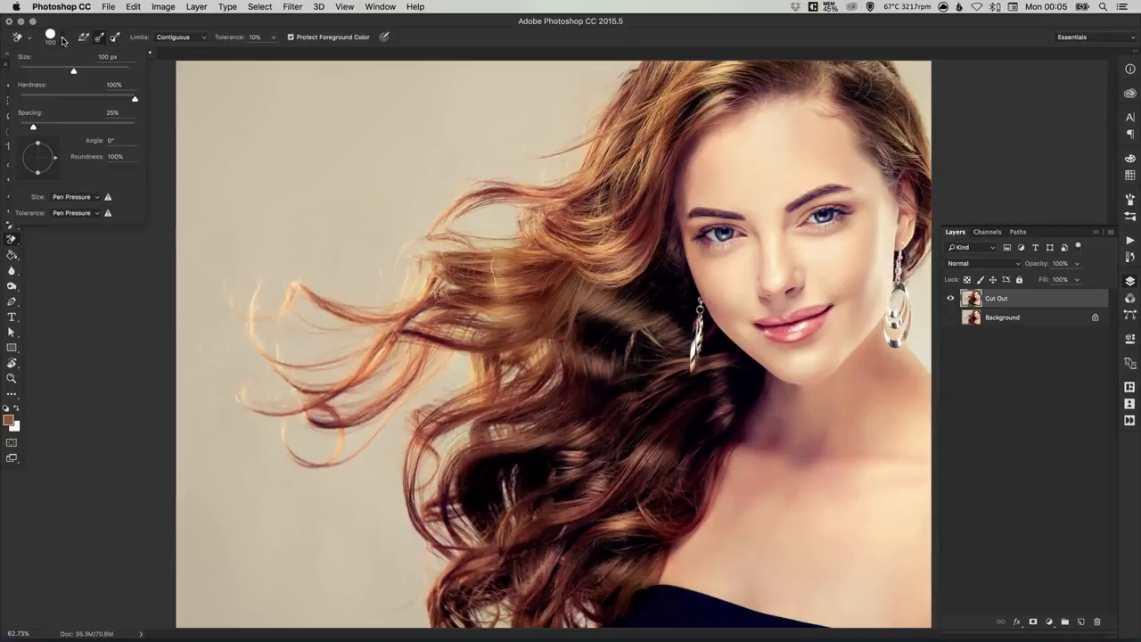
{"action": "mouse_move", "coordinate": [73, 71]}
{"action": "left_mouse_down"}
{"action": "mouse_move", "coordinate": [86, 73]}
{"action": "mouse_move", "coordinate": [74, 72]}
{"action": "left_mouse_up"}
{"action": "key", "text": "Return"}
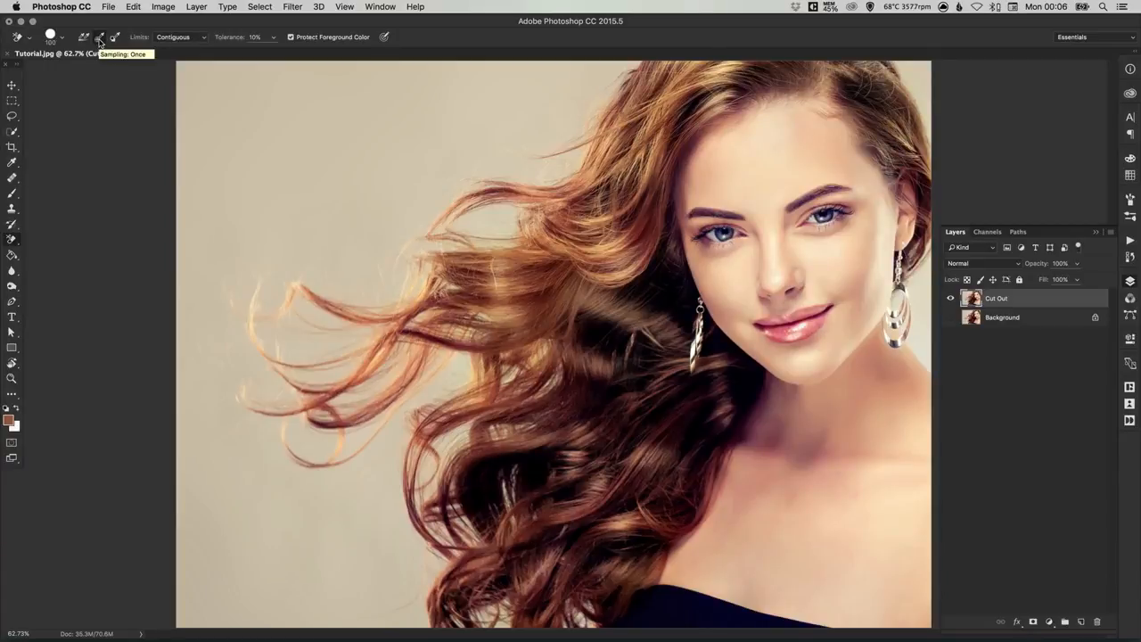
{"action": "left_click", "coordinate": [99, 40]}
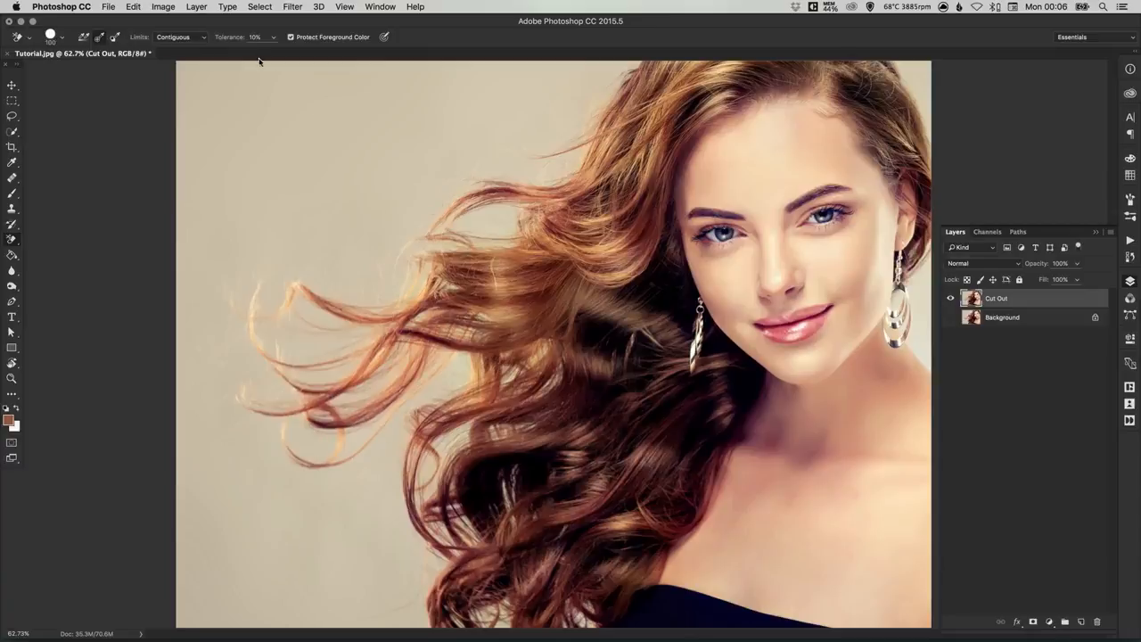
{"action": "left_click", "coordinate": [179, 38]}
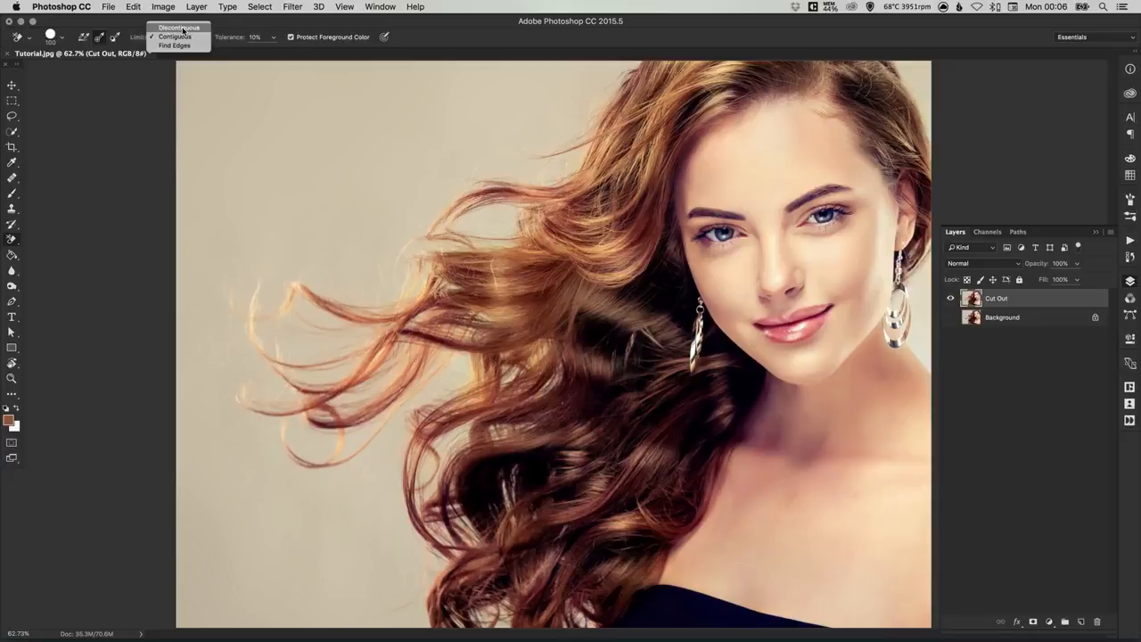
{"action": "left_click", "coordinate": [193, 29]}
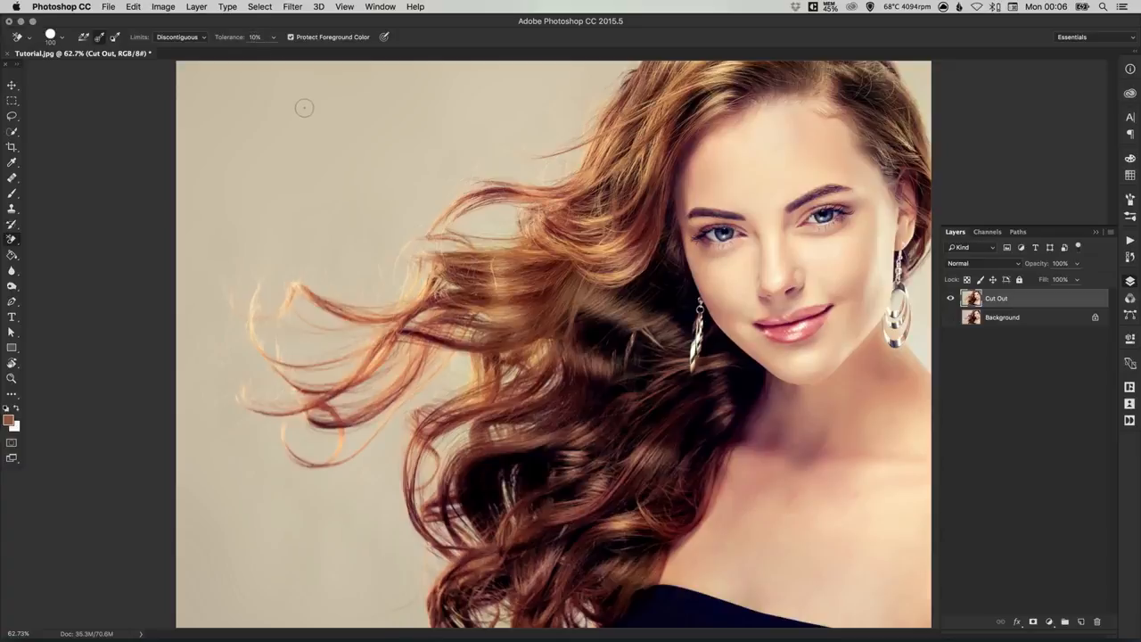
Step: Enlarge the Background Eraser brush to 500 px
{"action": "key", "text": "bracketright"}
{"action": "key", "text": "bracketright"}
{"action": "key", "text": "bracketright"}
{"action": "key", "text": "bracketright"}
{"action": "key", "text": "bracketright"}
{"action": "key", "text": "bracketright"}
{"action": "key", "text": "bracketright"}
{"action": "key", "text": "bracketright"}
{"action": "key", "text": "bracketright"}
{"action": "key", "text": "bracketright"}
{"action": "key", "text": "bracketright"}
{"action": "key", "text": "bracketright"}
{"action": "key", "text": "bracketright"}
{"action": "key", "text": "bracketright"}
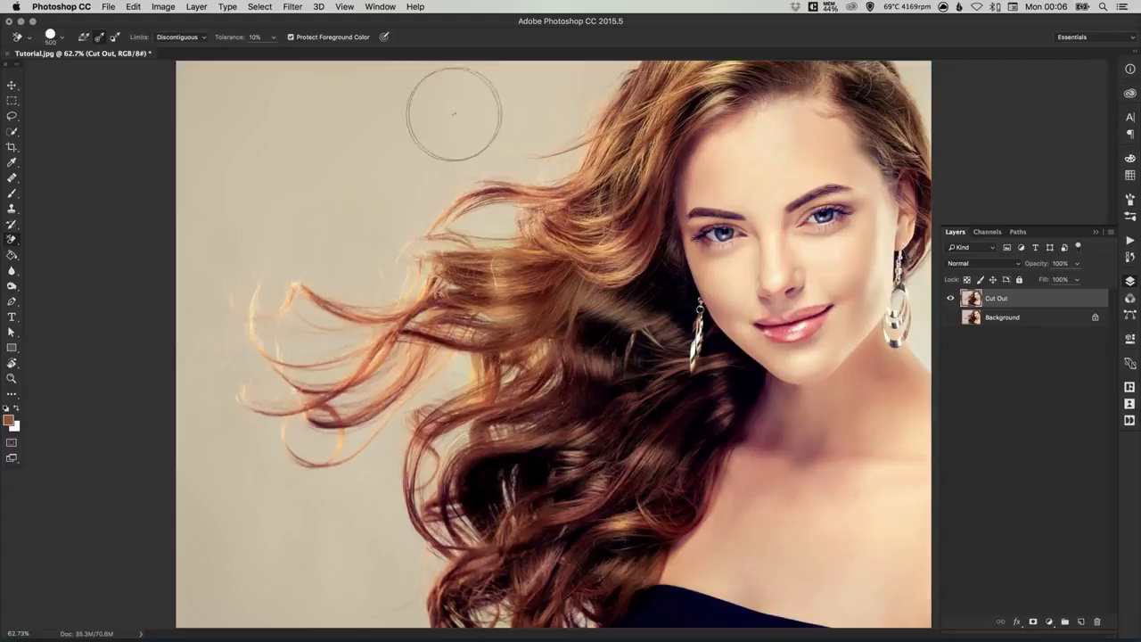
Step: Try erasing the backdrop around the flowing hair at 10% tolerance, inspect the strands up close, and undo the erasing
{"action": "mouse_move", "coordinate": [441, 119]}
{"action": "left_mouse_down"}
{"action": "mouse_move", "coordinate": [490, 135]}
{"action": "mouse_move", "coordinate": [610, 67]}
{"action": "mouse_move", "coordinate": [562, 153]}
{"action": "mouse_move", "coordinate": [399, 245]}
{"action": "mouse_move", "coordinate": [518, 205]}
{"action": "mouse_move", "coordinate": [347, 406]}
{"action": "mouse_move", "coordinate": [330, 446]}
{"action": "mouse_move", "coordinate": [446, 252]}
{"action": "mouse_move", "coordinate": [268, 419]}
{"action": "mouse_move", "coordinate": [388, 258]}
{"action": "mouse_move", "coordinate": [361, 497]}
{"action": "left_mouse_up"}
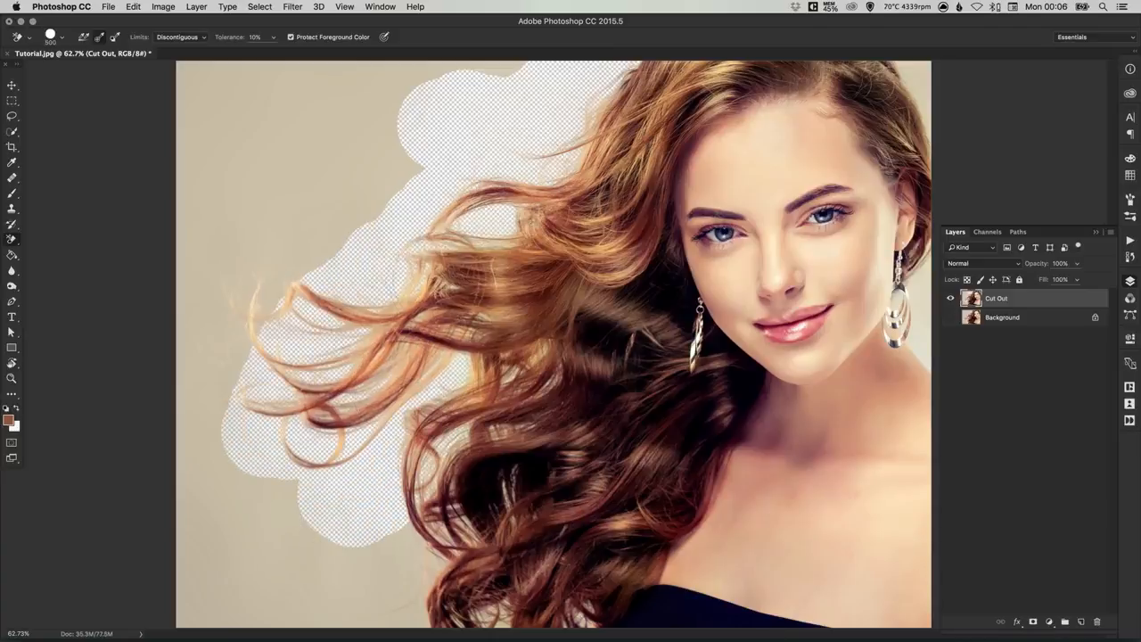
{"action": "key", "text": "z"}
{"action": "left_click", "coordinate": [395, 343]}
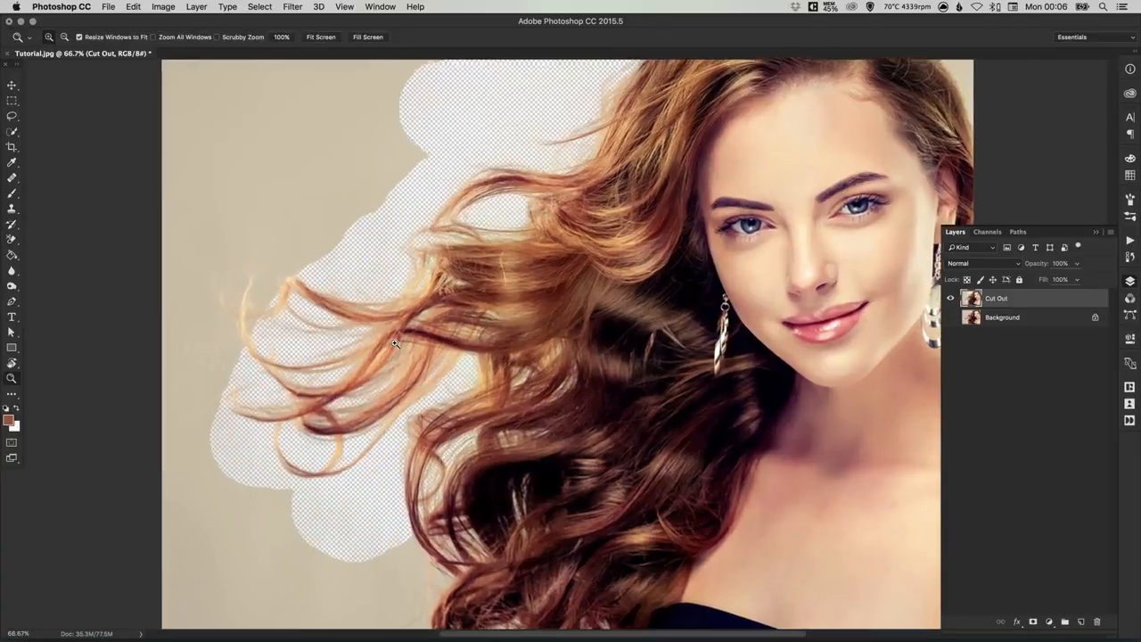
{"action": "left_click", "coordinate": [395, 344]}
{"action": "left_click", "coordinate": [392, 343]}
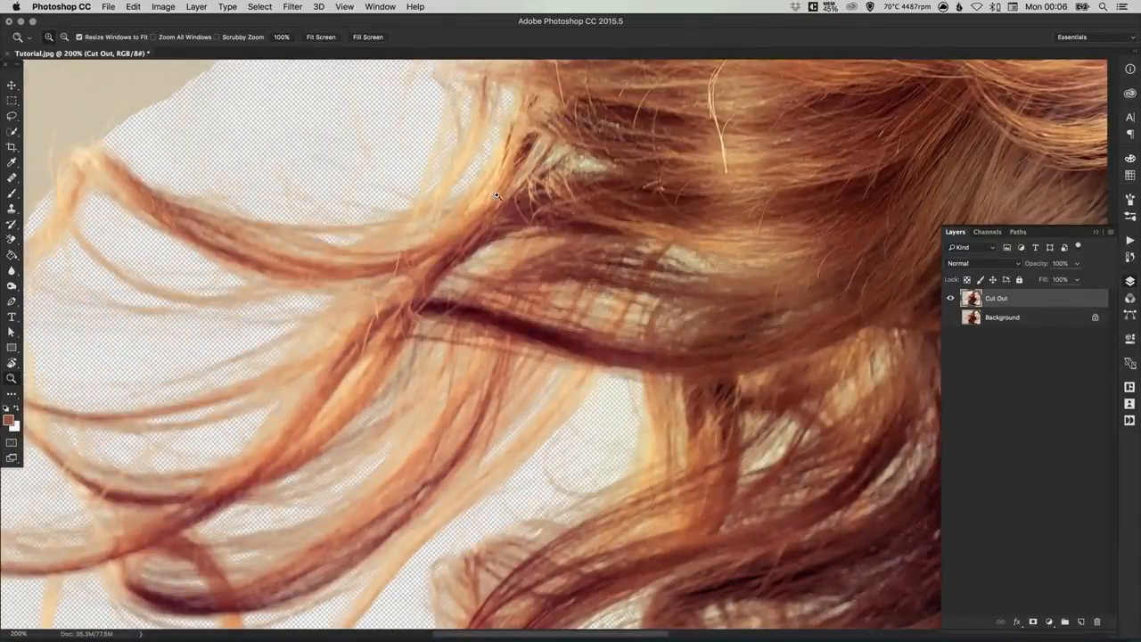
{"action": "left_click", "coordinate": [11, 240]}
{"action": "key", "text": "super+minus"}
{"action": "key", "text": "super+minus"}
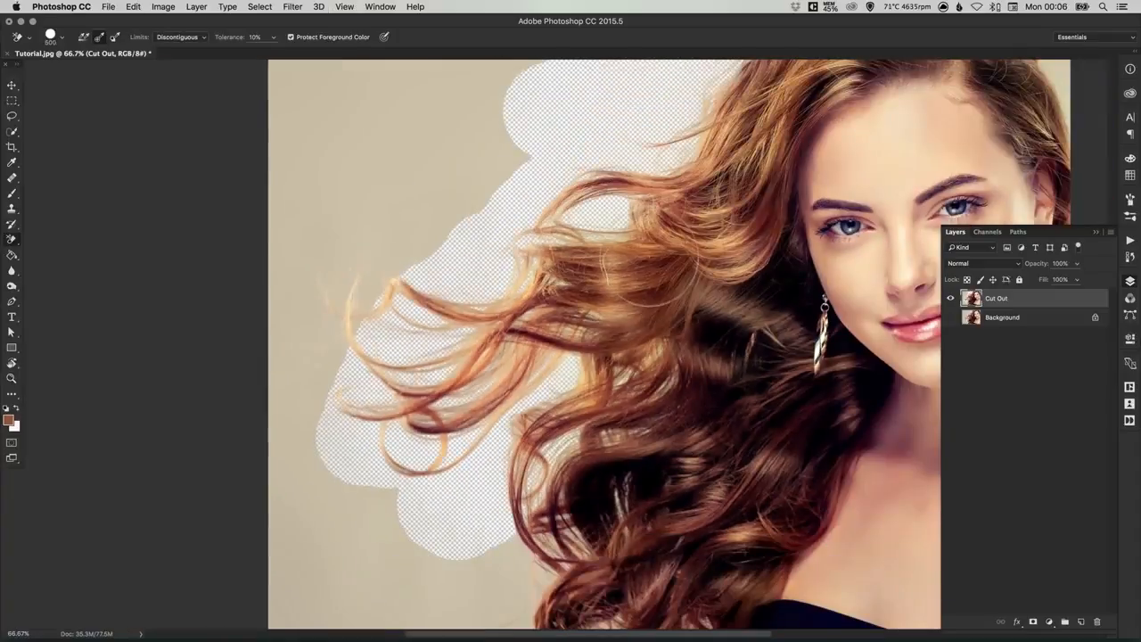
{"action": "scroll", "coordinate": [482, 250], "scroll_direction": "right", "scroll_amount": 5}
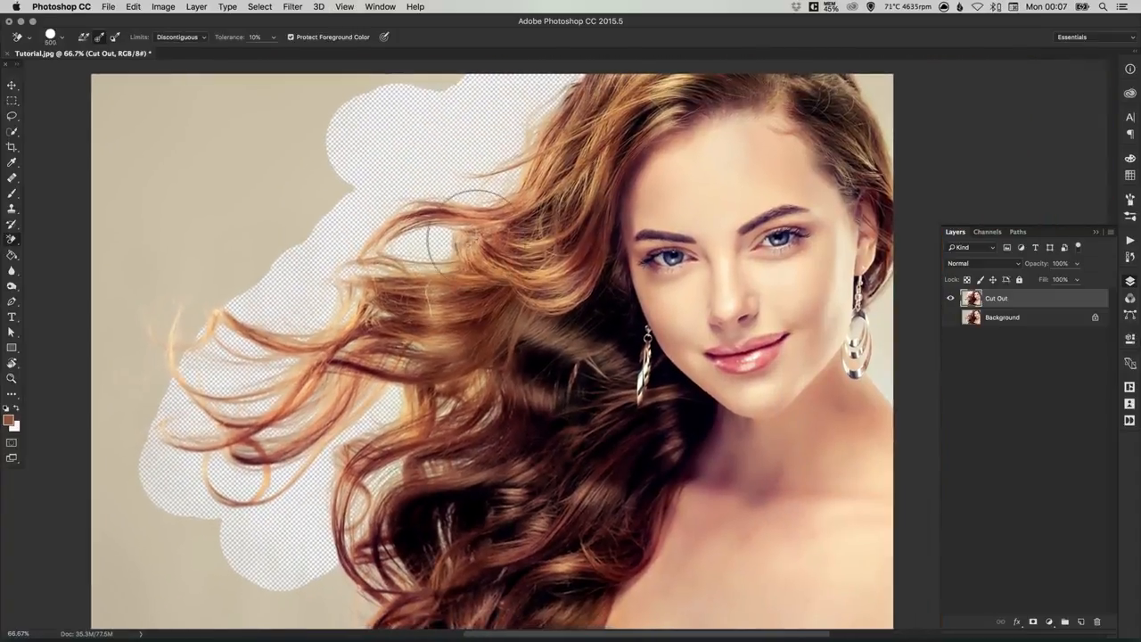
{"action": "key", "text": "super+z"}
Step: Try erasing the backdrop along the hair with the tolerance set to 60%, and undo the erasing
{"action": "left_click", "coordinate": [254, 37]}
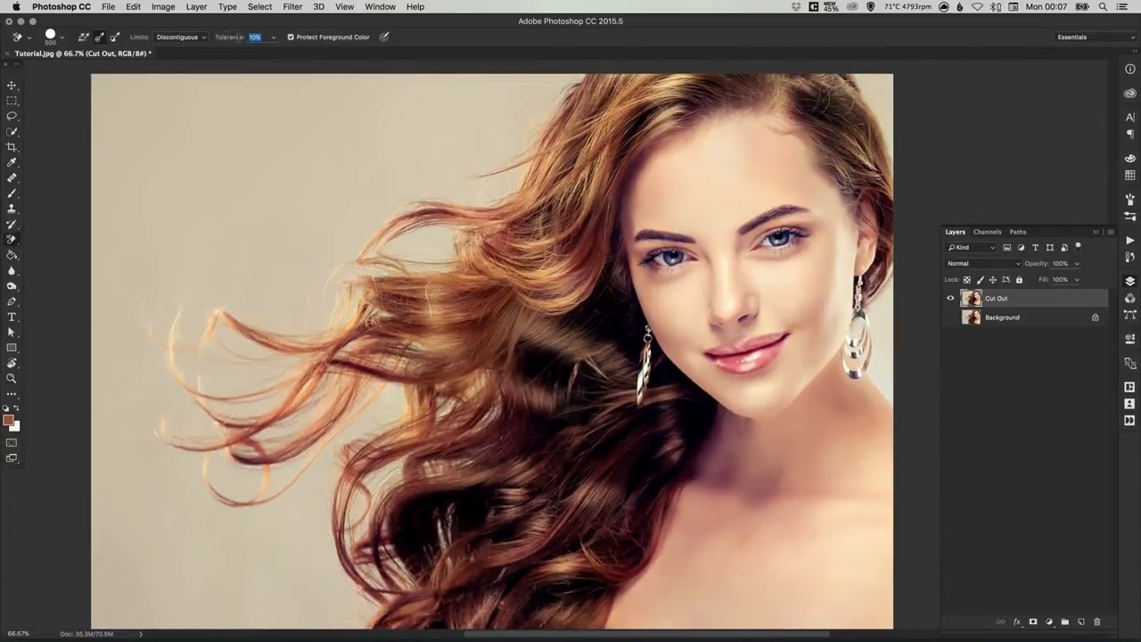
{"action": "type", "text": "6"}
{"action": "mouse_move", "coordinate": [340, 121]}
{"action": "left_mouse_down"}
{"action": "mouse_move", "coordinate": [501, 148]}
{"action": "mouse_move", "coordinate": [402, 286]}
{"action": "mouse_move", "coordinate": [374, 446]}
{"action": "mouse_move", "coordinate": [453, 420]}
{"action": "left_mouse_up"}
{"action": "mouse_move", "coordinate": [374, 428]}
{"action": "left_mouse_down"}
{"action": "mouse_move", "coordinate": [348, 615]}
{"action": "mouse_move", "coordinate": [442, 535]}
{"action": "mouse_move", "coordinate": [428, 508]}
{"action": "mouse_move", "coordinate": [490, 607]}
{"action": "left_mouse_up"}
{"action": "mouse_move", "coordinate": [497, 241]}
{"action": "left_mouse_down"}
{"action": "mouse_move", "coordinate": [532, 268]}
{"action": "mouse_move", "coordinate": [547, 181]}
{"action": "mouse_move", "coordinate": [526, 188]}
{"action": "left_mouse_up"}
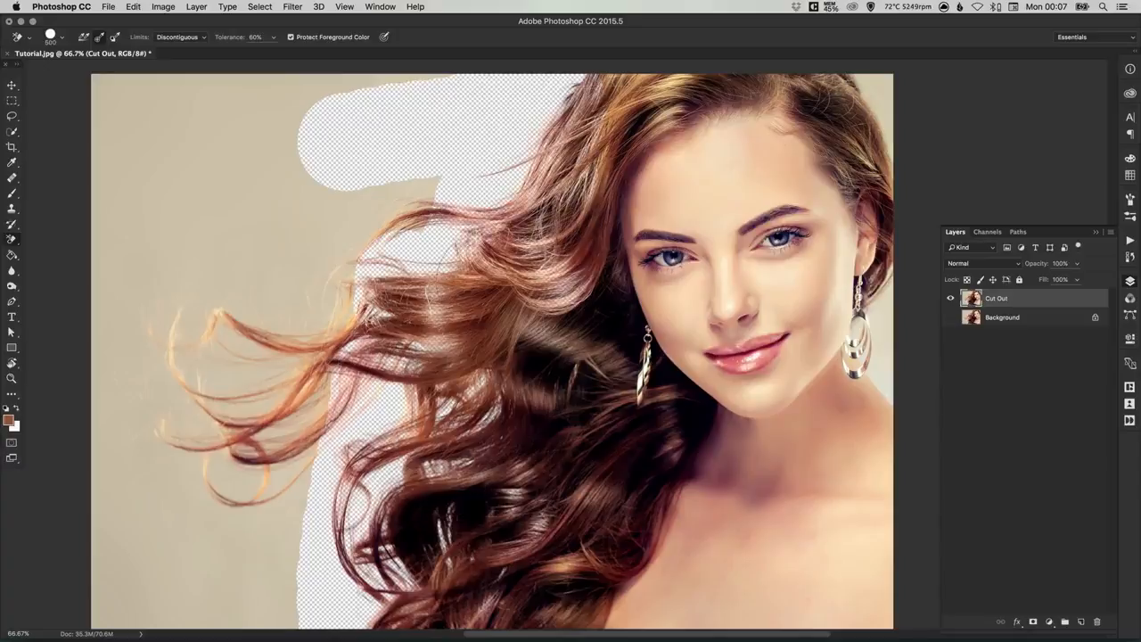
{"action": "key", "text": "super+z"}
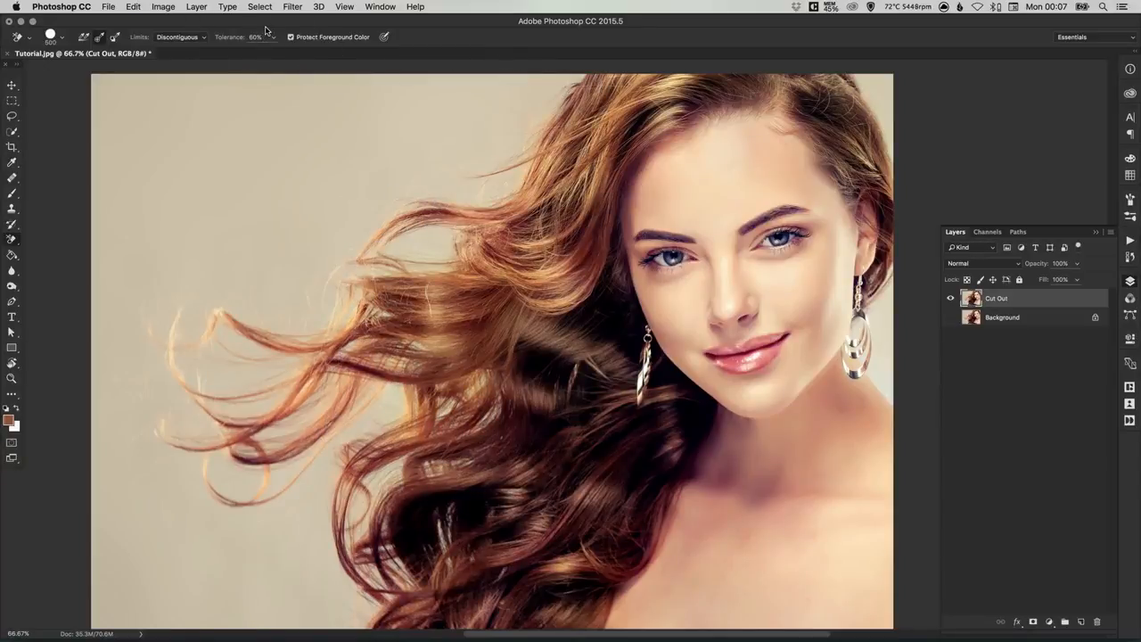
Step: Set the eraser tolerance to 30% and sample the reddish-brown hair tone #904d32 as the protected foreground color
{"action": "double_click", "coordinate": [260, 37]}
{"action": "type", "text": "3"}
{"action": "left_click", "coordinate": [8, 419]}
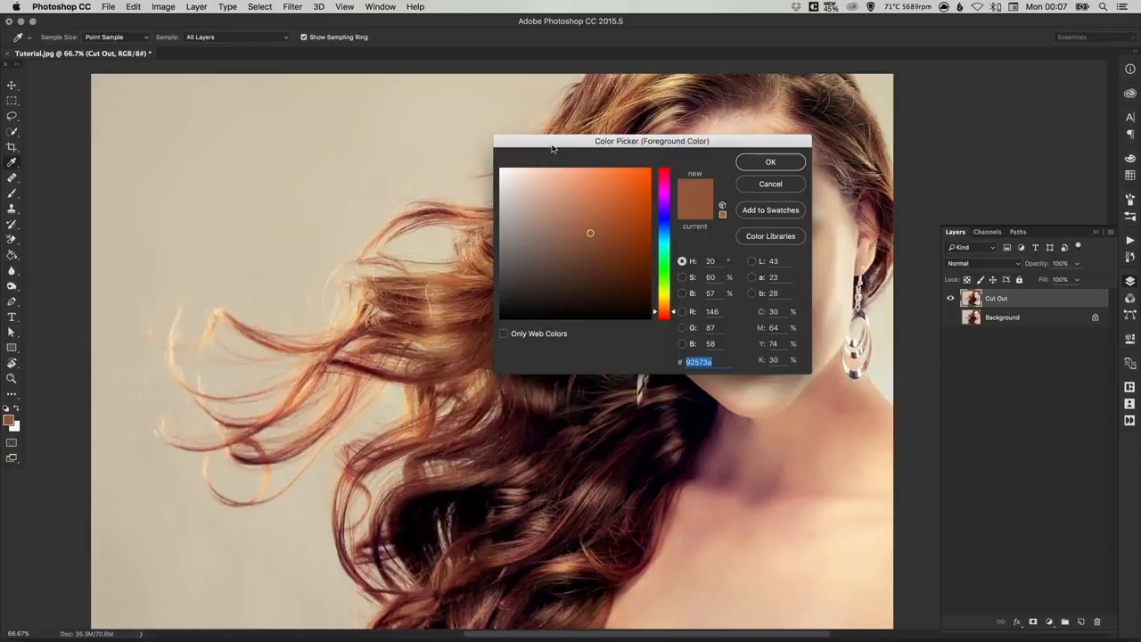
{"action": "left_click_drag", "start_coordinate": [581, 140], "coordinate": [656, 131]}
{"action": "left_click_drag", "start_coordinate": [500, 251], "coordinate": [479, 283]}
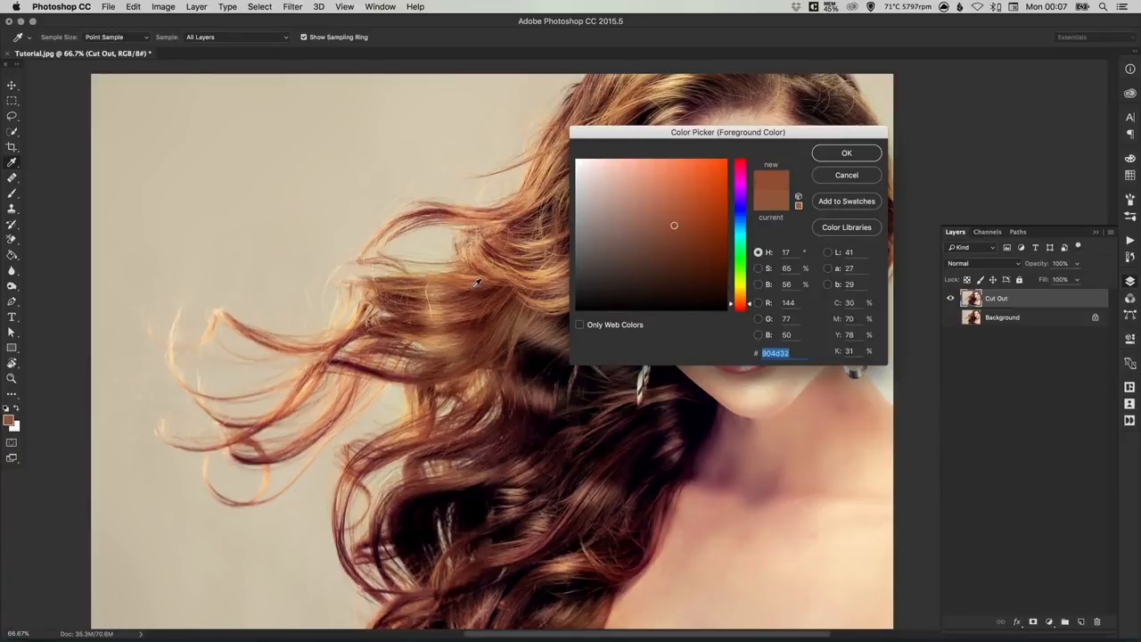
{"action": "left_click", "coordinate": [848, 153]}
{"action": "key", "text": "e"}
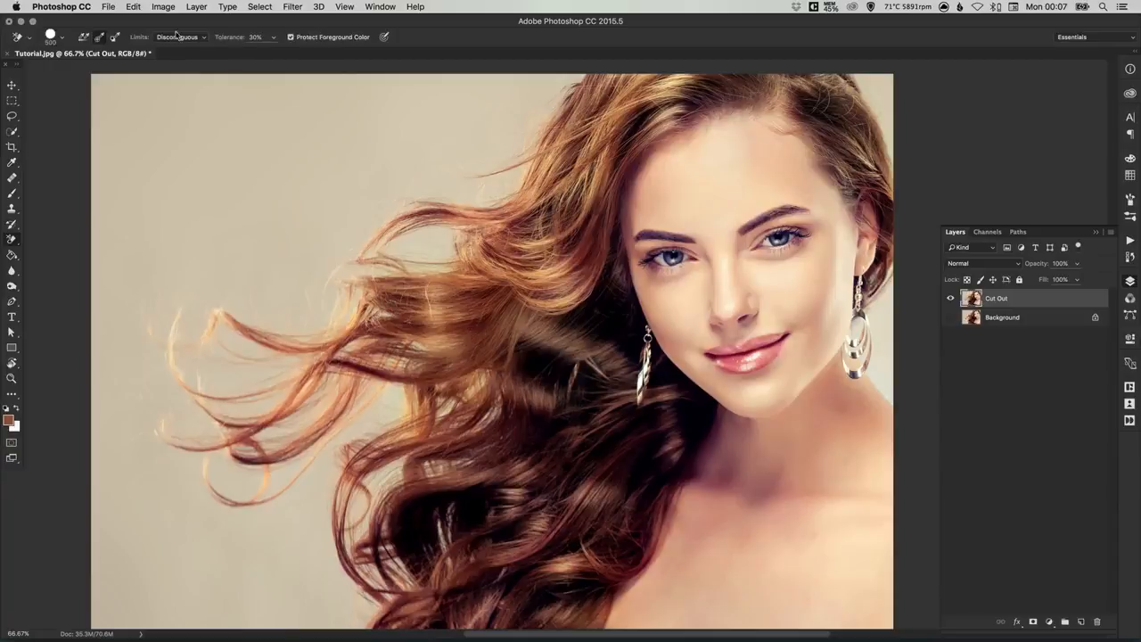
Step: Soften the Background Eraser brush by lowering its hardness, and undo the hard-edged test strokes made on the empty backdrop
{"action": "left_click", "coordinate": [329, 137]}
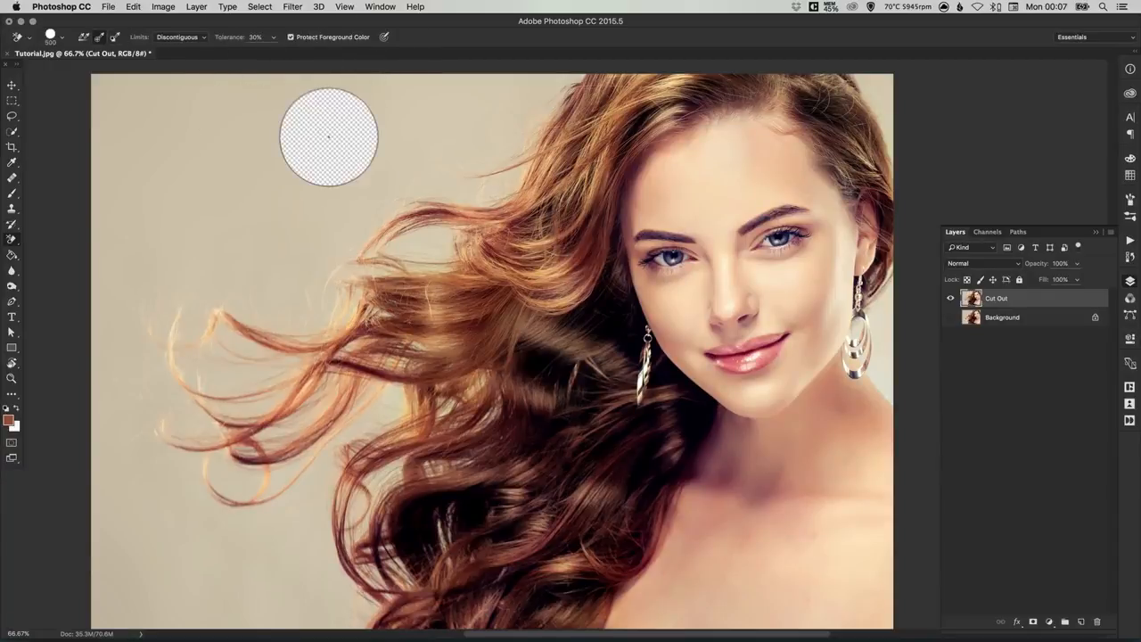
{"action": "mouse_move", "coordinate": [329, 137]}
{"action": "left_mouse_down"}
{"action": "mouse_move", "coordinate": [408, 116]}
{"action": "mouse_move", "coordinate": [393, 111]}
{"action": "mouse_move", "coordinate": [267, 180]}
{"action": "mouse_move", "coordinate": [247, 153]}
{"action": "mouse_move", "coordinate": [289, 102]}
{"action": "mouse_move", "coordinate": [333, 97]}
{"action": "left_mouse_up"}
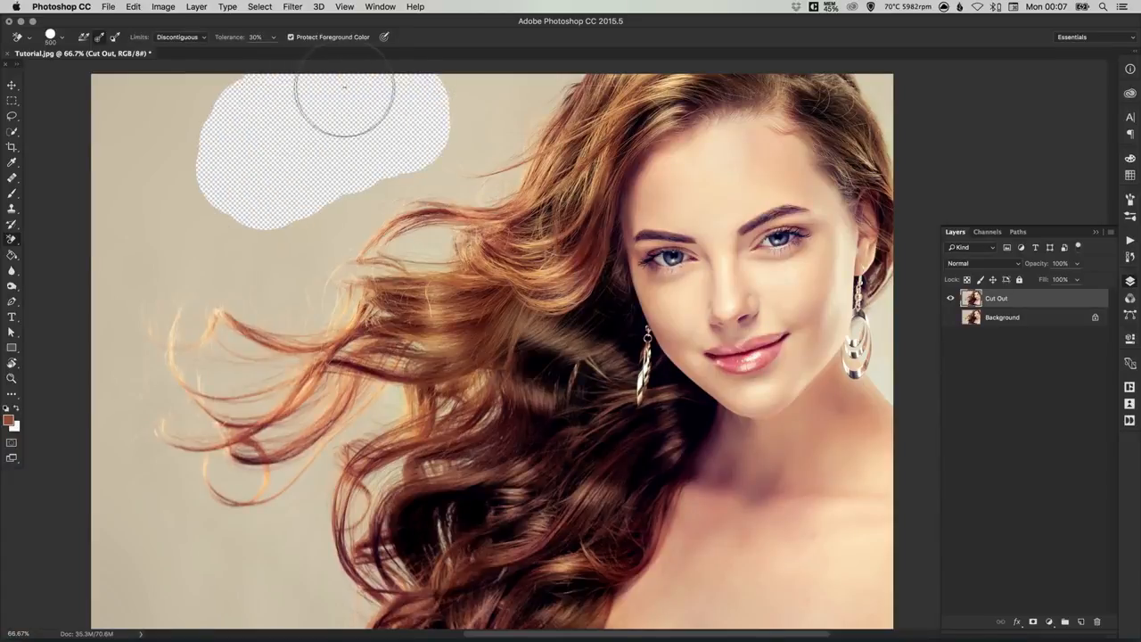
{"action": "left_click", "coordinate": [53, 38]}
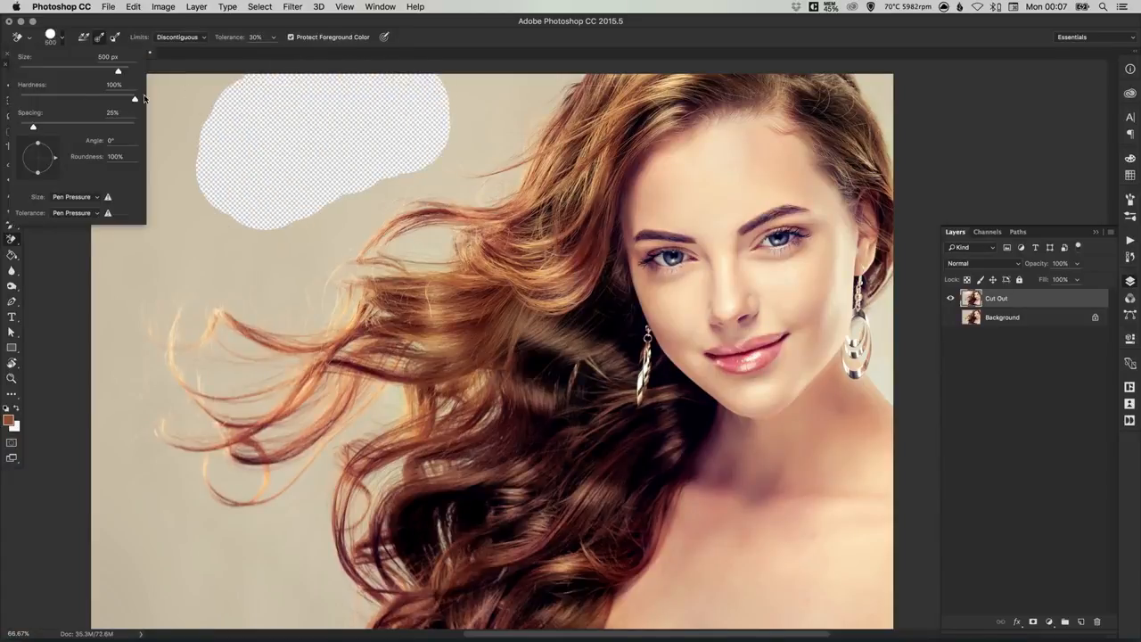
{"action": "left_click_drag", "start_coordinate": [135, 98], "coordinate": [79, 96]}
{"action": "key", "text": "super+z"}
Step: Erase the beige backdrop around the flowing hair and in the upper corner behind the head with the soft Background Eraser
{"action": "left_click", "coordinate": [289, 161]}
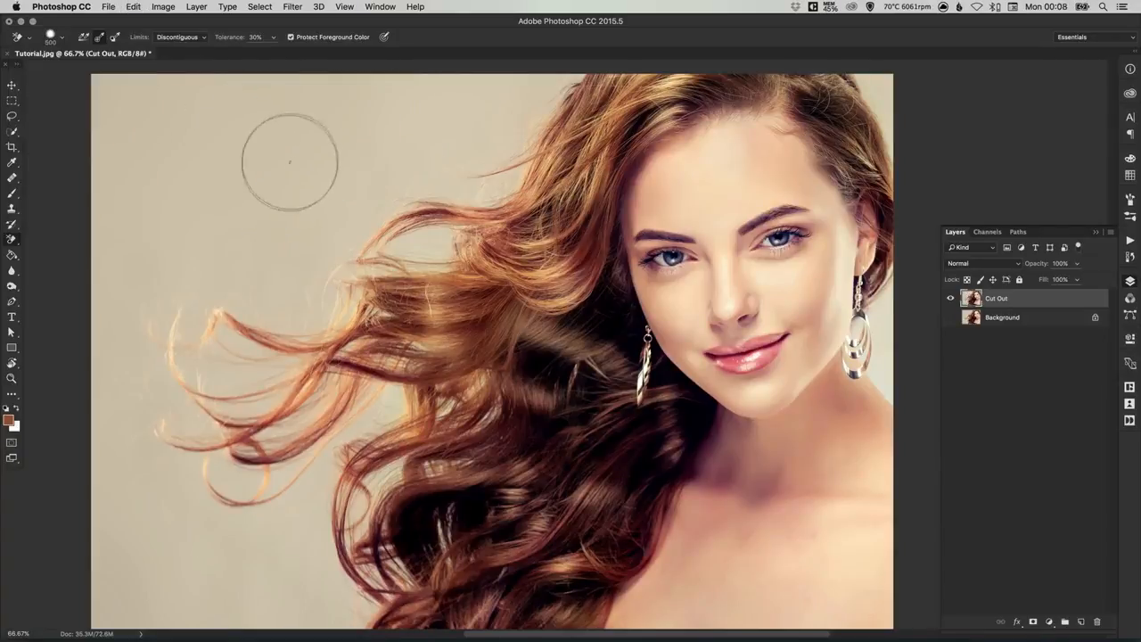
{"action": "mouse_move", "coordinate": [261, 164]}
{"action": "left_mouse_down"}
{"action": "mouse_move", "coordinate": [280, 133]}
{"action": "mouse_move", "coordinate": [294, 141]}
{"action": "mouse_move", "coordinate": [265, 130]}
{"action": "mouse_move", "coordinate": [289, 138]}
{"action": "mouse_move", "coordinate": [306, 109]}
{"action": "mouse_move", "coordinate": [292, 146]}
{"action": "mouse_move", "coordinate": [383, 89]}
{"action": "mouse_move", "coordinate": [568, 78]}
{"action": "mouse_move", "coordinate": [498, 194]}
{"action": "mouse_move", "coordinate": [466, 198]}
{"action": "mouse_move", "coordinate": [463, 152]}
{"action": "mouse_move", "coordinate": [391, 157]}
{"action": "mouse_move", "coordinate": [392, 132]}
{"action": "mouse_move", "coordinate": [450, 225]}
{"action": "left_mouse_up"}
{"action": "mouse_move", "coordinate": [382, 258]}
{"action": "left_mouse_down"}
{"action": "mouse_move", "coordinate": [321, 241]}
{"action": "mouse_move", "coordinate": [209, 156]}
{"action": "mouse_move", "coordinate": [174, 106]}
{"action": "mouse_move", "coordinate": [66, 105]}
{"action": "mouse_move", "coordinate": [140, 217]}
{"action": "mouse_move", "coordinate": [224, 229]}
{"action": "mouse_move", "coordinate": [285, 285]}
{"action": "mouse_move", "coordinate": [344, 303]}
{"action": "mouse_move", "coordinate": [379, 379]}
{"action": "mouse_move", "coordinate": [423, 384]}
{"action": "mouse_move", "coordinate": [473, 361]}
{"action": "mouse_move", "coordinate": [396, 283]}
{"action": "mouse_move", "coordinate": [295, 332]}
{"action": "mouse_move", "coordinate": [299, 481]}
{"action": "mouse_move", "coordinate": [201, 375]}
{"action": "mouse_move", "coordinate": [182, 430]}
{"action": "mouse_move", "coordinate": [259, 107]}
{"action": "mouse_move", "coordinate": [116, 401]}
{"action": "mouse_move", "coordinate": [130, 344]}
{"action": "mouse_move", "coordinate": [128, 439]}
{"action": "mouse_move", "coordinate": [98, 379]}
{"action": "mouse_move", "coordinate": [116, 570]}
{"action": "mouse_move", "coordinate": [187, 598]}
{"action": "mouse_move", "coordinate": [247, 589]}
{"action": "mouse_move", "coordinate": [299, 544]}
{"action": "mouse_move", "coordinate": [335, 464]}
{"action": "mouse_move", "coordinate": [339, 579]}
{"action": "mouse_move", "coordinate": [419, 500]}
{"action": "left_mouse_up"}
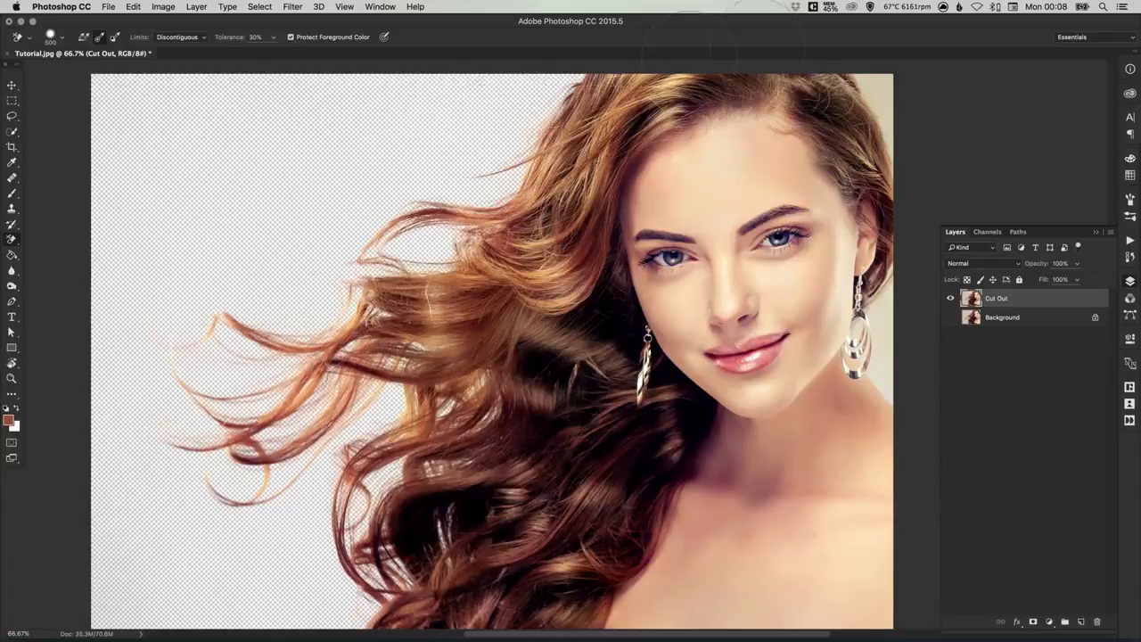
{"action": "left_click_drag", "start_coordinate": [870, 95], "coordinate": [898, 125]}
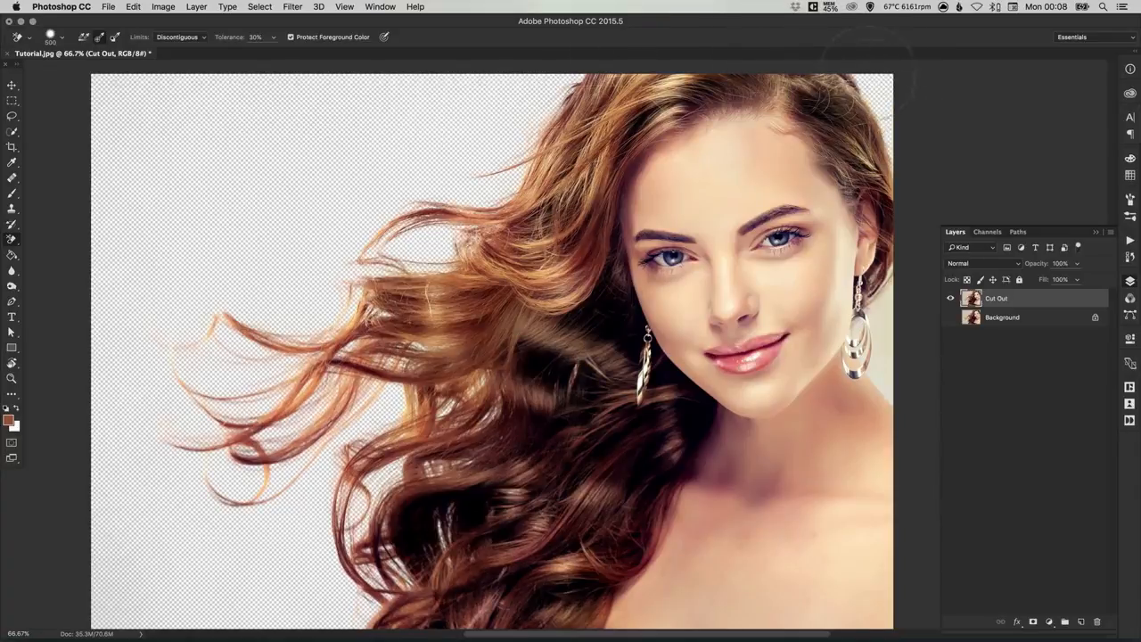
{"action": "left_click_drag", "start_coordinate": [869, 54], "coordinate": [875, 75]}
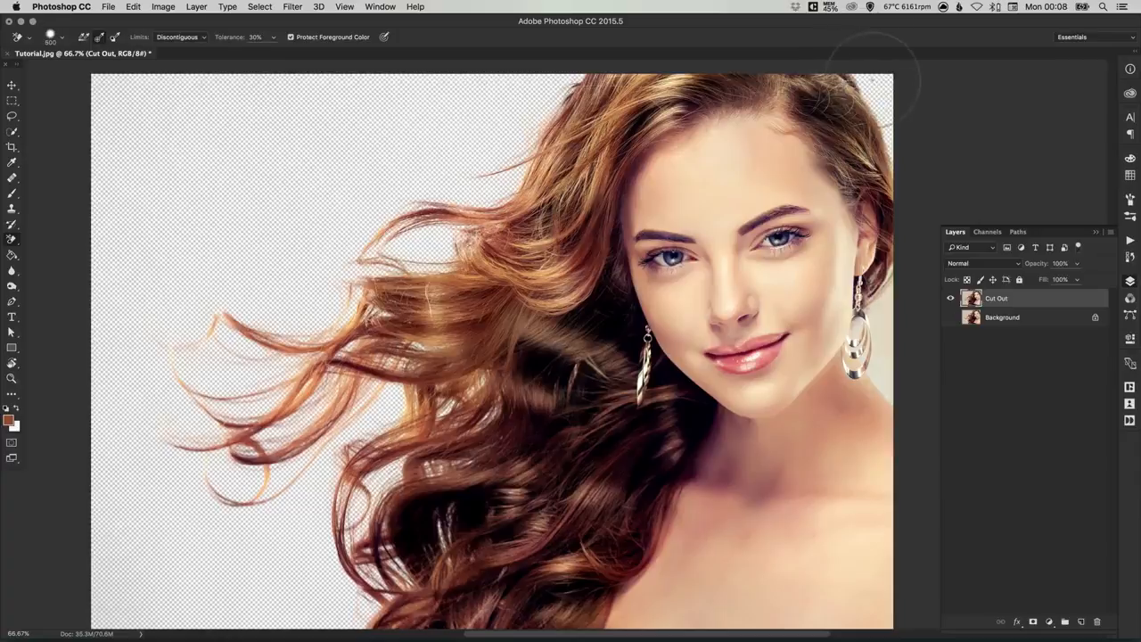
Step: Try erasing the backdrop beside the hoop earring with the Background Eraser, inspect the cheek and earring up close, and undo the erasing
{"action": "left_click", "coordinate": [888, 327]}
{"action": "mouse_move", "coordinate": [890, 326]}
{"action": "left_mouse_down"}
{"action": "mouse_move", "coordinate": [861, 354]}
{"action": "mouse_move", "coordinate": [835, 314]}
{"action": "mouse_move", "coordinate": [842, 362]}
{"action": "left_mouse_up"}
{"action": "key", "text": "z"}
{"action": "left_click", "coordinate": [866, 344]}
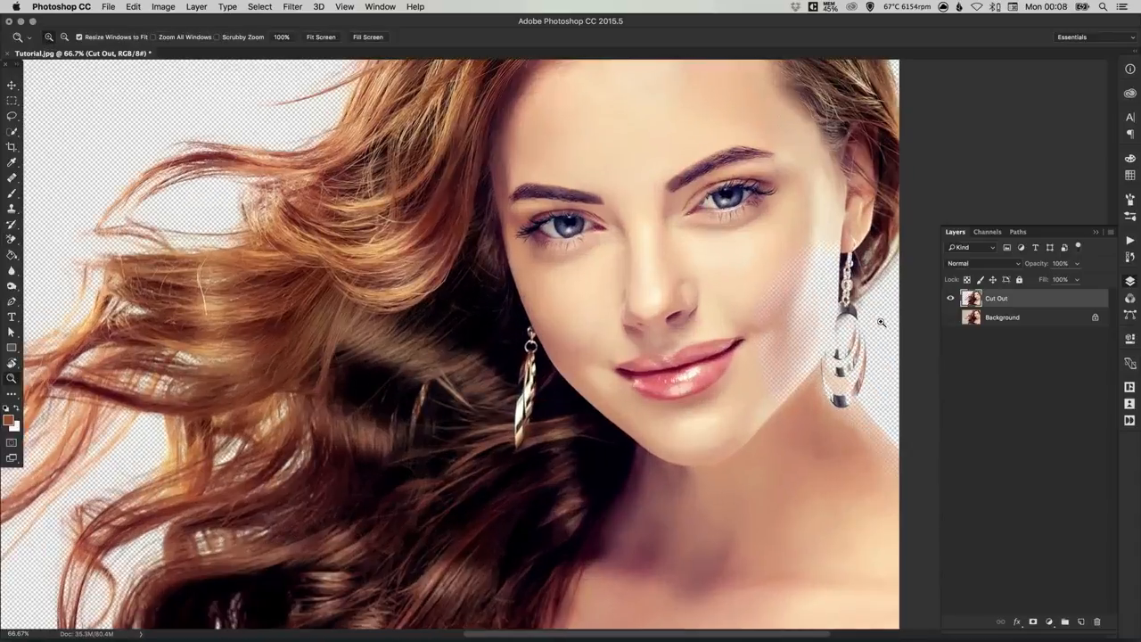
{"action": "left_click", "coordinate": [570, 284]}
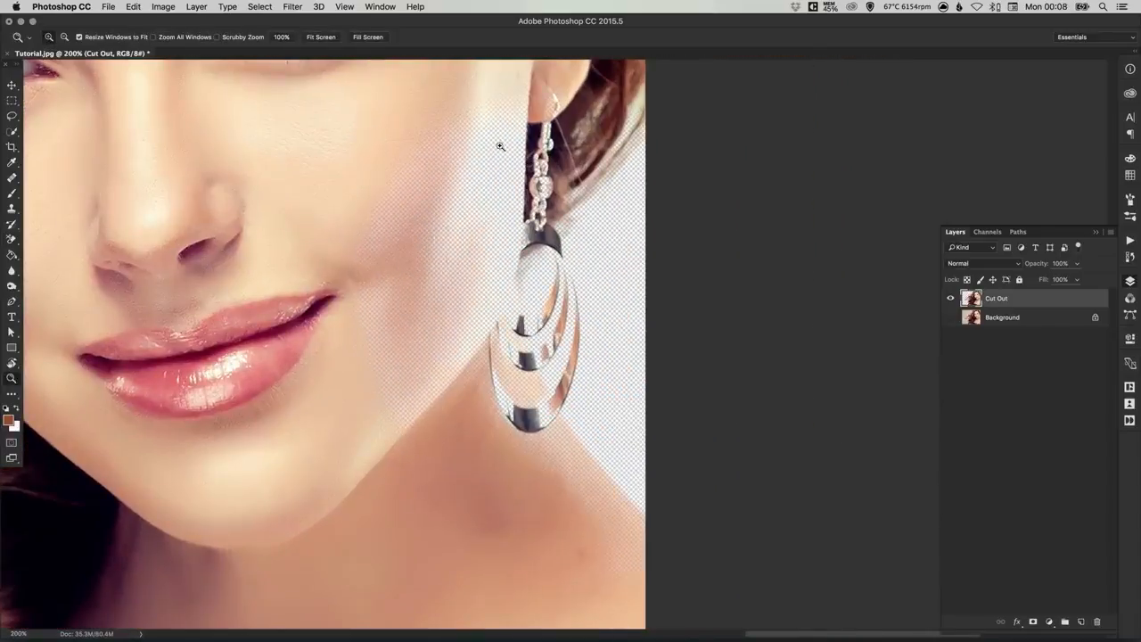
{"action": "key", "text": "super+z"}
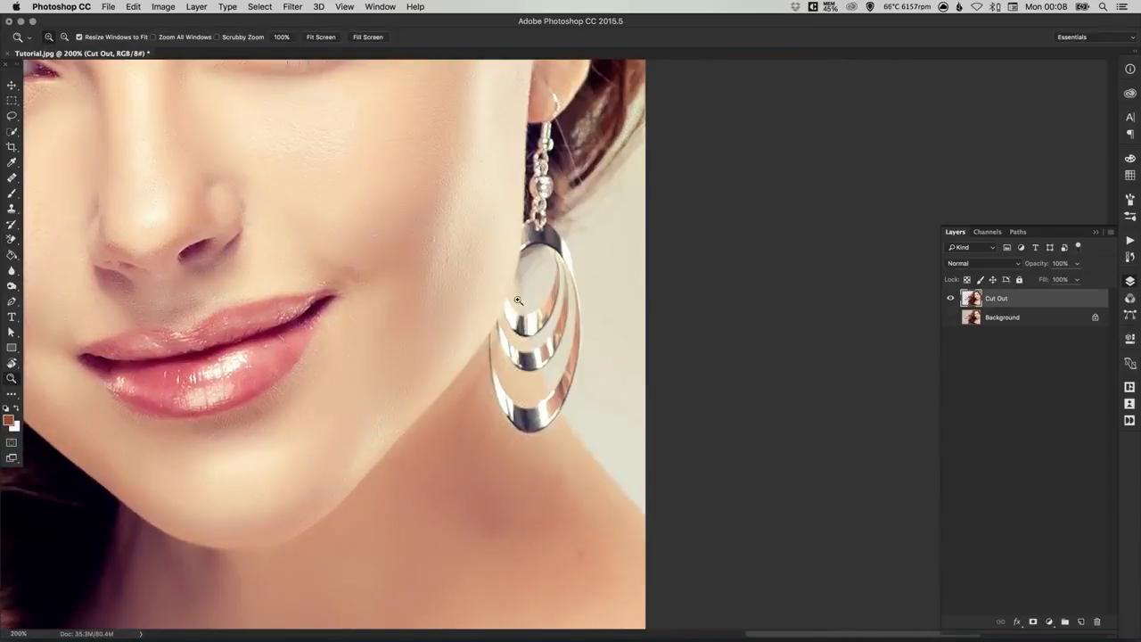
Step: Switch to the regular Eraser with a soft brush of about 80 px and erase the backdrop between the hair and the hoop earring
{"action": "left_click_drag", "start_coordinate": [584, 299], "coordinate": [601, 303]}
{"action": "key", "text": "e"}
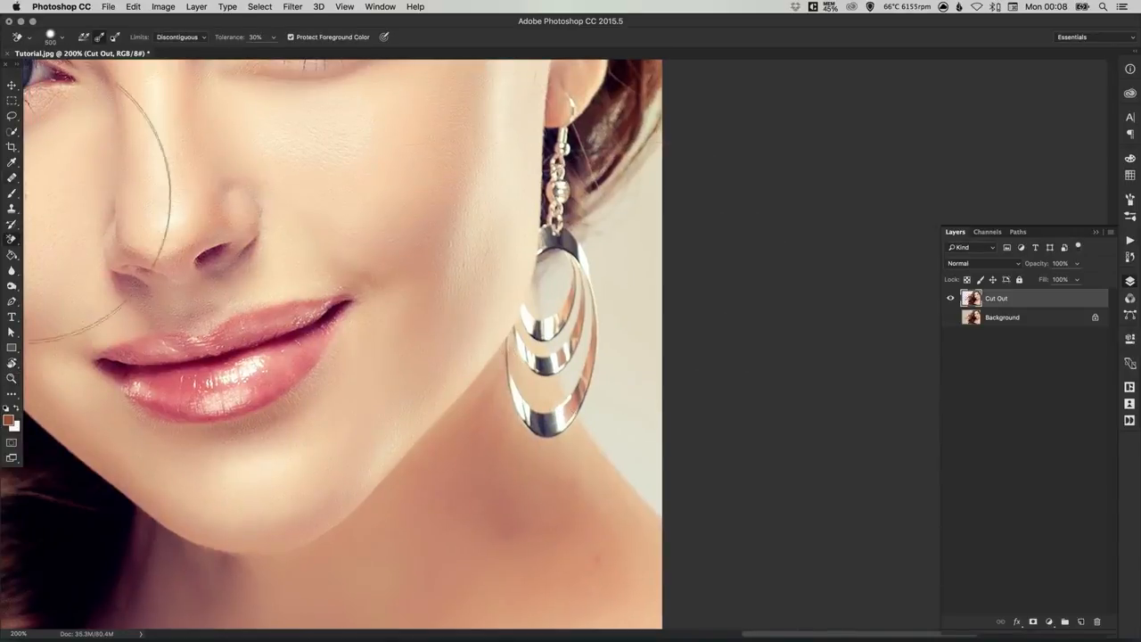
{"action": "right_click", "coordinate": [19, 240]}
{"action": "left_click", "coordinate": [58, 238]}
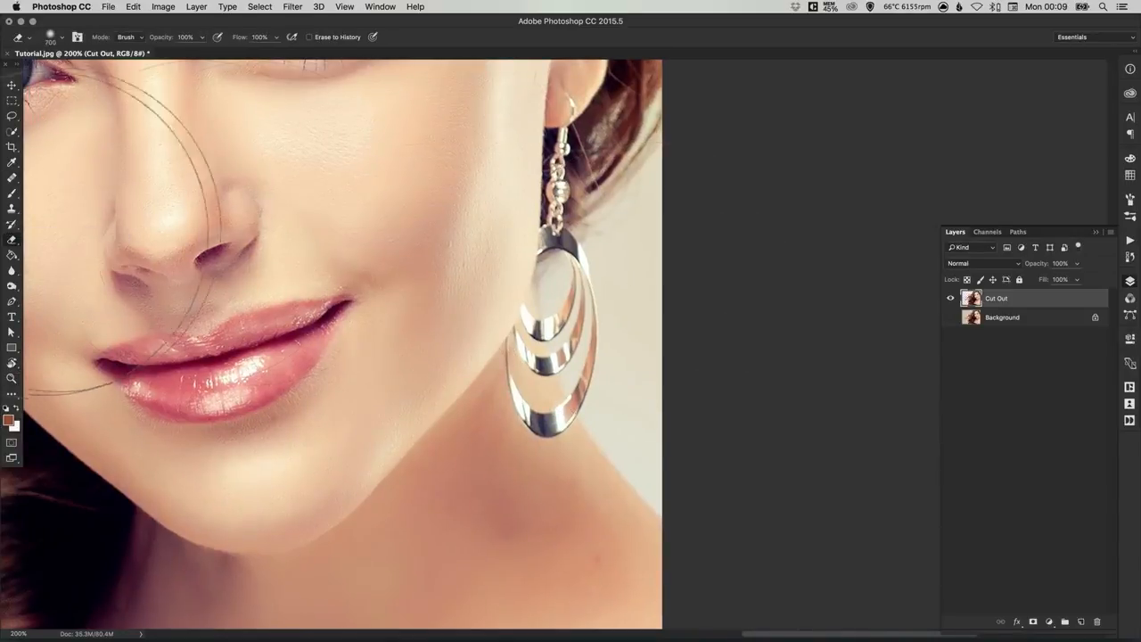
{"action": "key", "text": "bracketleft"}
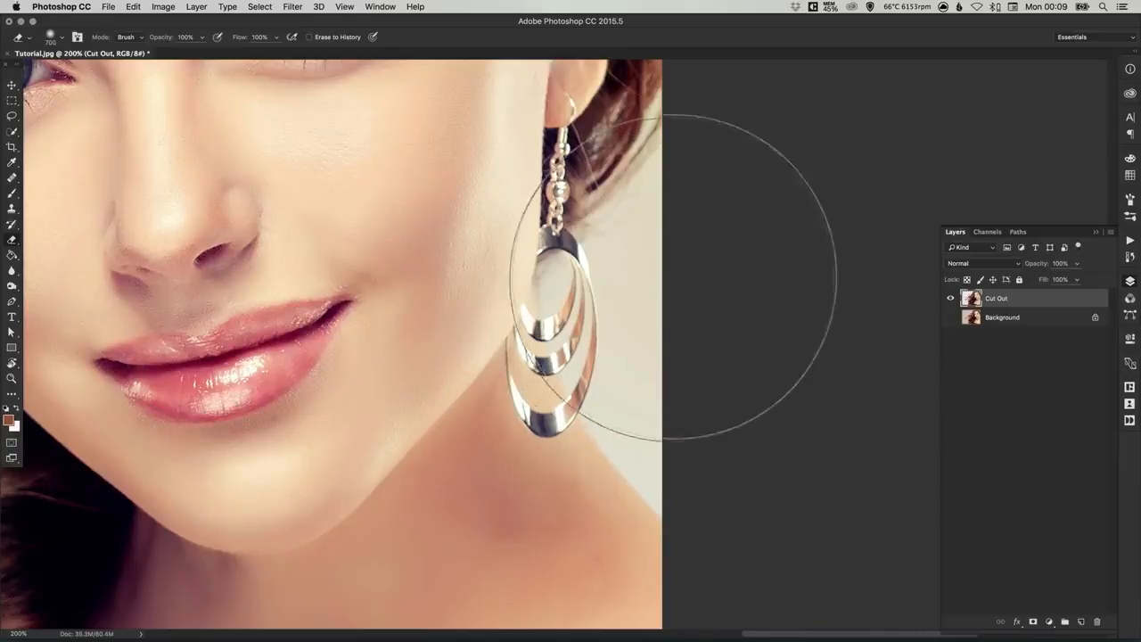
{"action": "key", "text": "bracketleft"}
{"action": "key", "text": "bracketleft"}
{"action": "key", "text": "bracketleft"}
{"action": "key", "text": "bracketleft"}
{"action": "key", "text": "bracketleft"}
{"action": "key", "text": "bracketleft"}
{"action": "key", "text": "bracketleft"}
{"action": "key", "text": "bracketleft"}
{"action": "key", "text": "bracketleft"}
{"action": "key", "text": "bracketleft"}
{"action": "key", "text": "bracketleft"}
{"action": "key", "text": "bracketleft"}
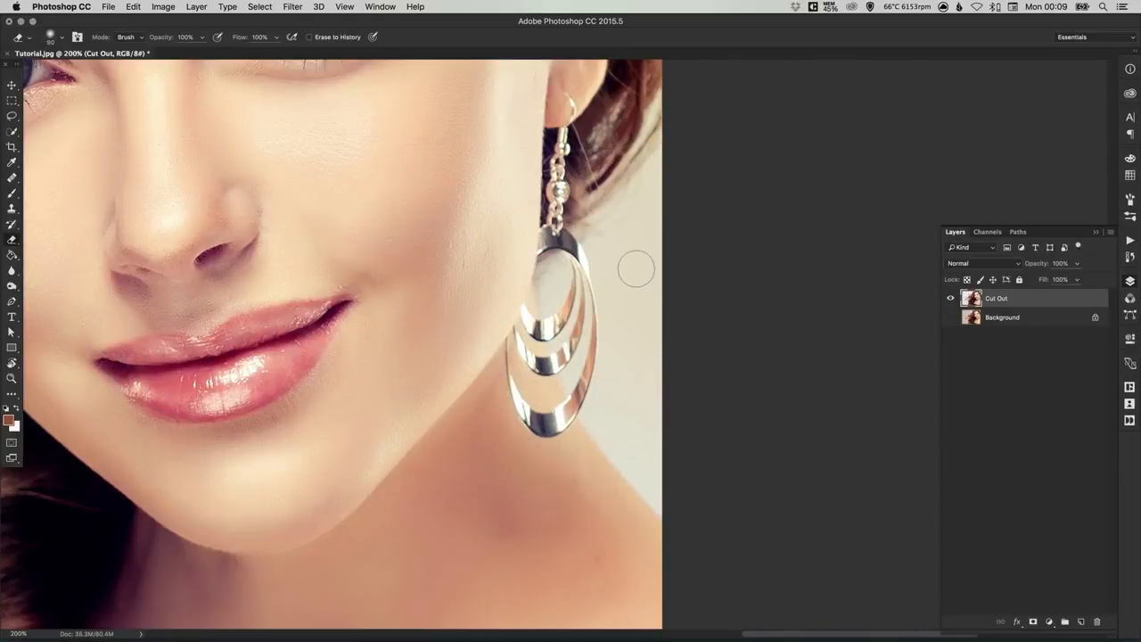
{"action": "mouse_move", "coordinate": [630, 247]}
{"action": "left_mouse_down"}
{"action": "mouse_move", "coordinate": [680, 165]}
{"action": "mouse_move", "coordinate": [630, 260]}
{"action": "mouse_move", "coordinate": [610, 267]}
{"action": "mouse_move", "coordinate": [669, 160]}
{"action": "mouse_move", "coordinate": [647, 179]}
{"action": "left_mouse_up"}
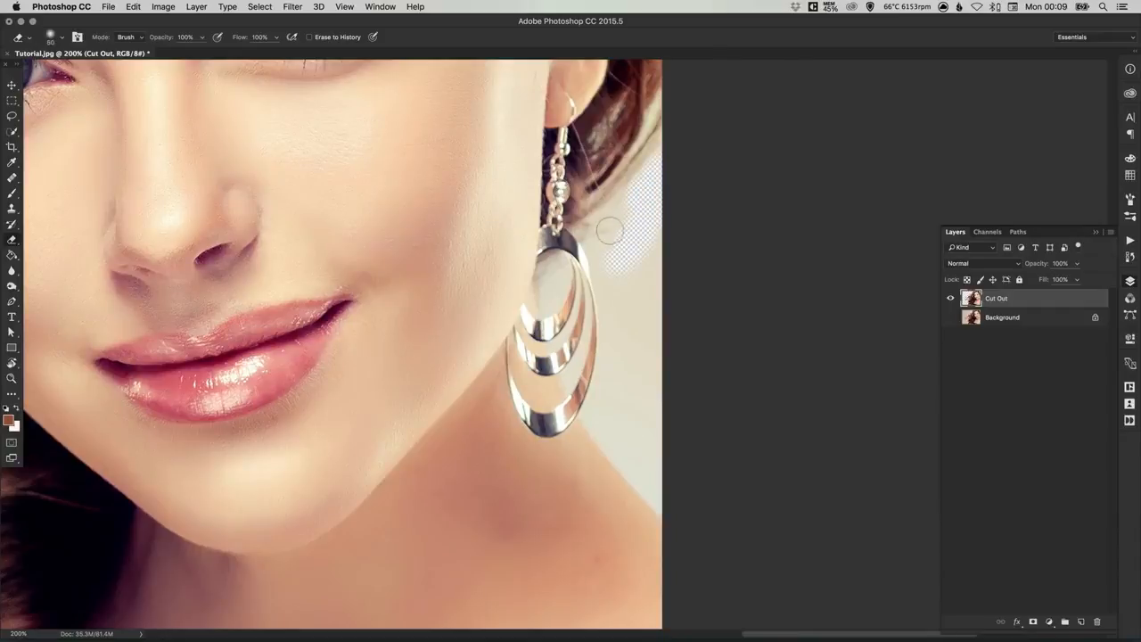
{"action": "left_click_drag", "start_coordinate": [601, 233], "coordinate": [679, 169]}
Step: Erase the backdrop closer to the earring's outer side and down toward the shoulder, reducing the brush to 40 px and finally 20 px
{"action": "key", "text": "bracketleft"}
{"action": "key", "text": "bracketleft"}
{"action": "key", "text": "bracketleft"}
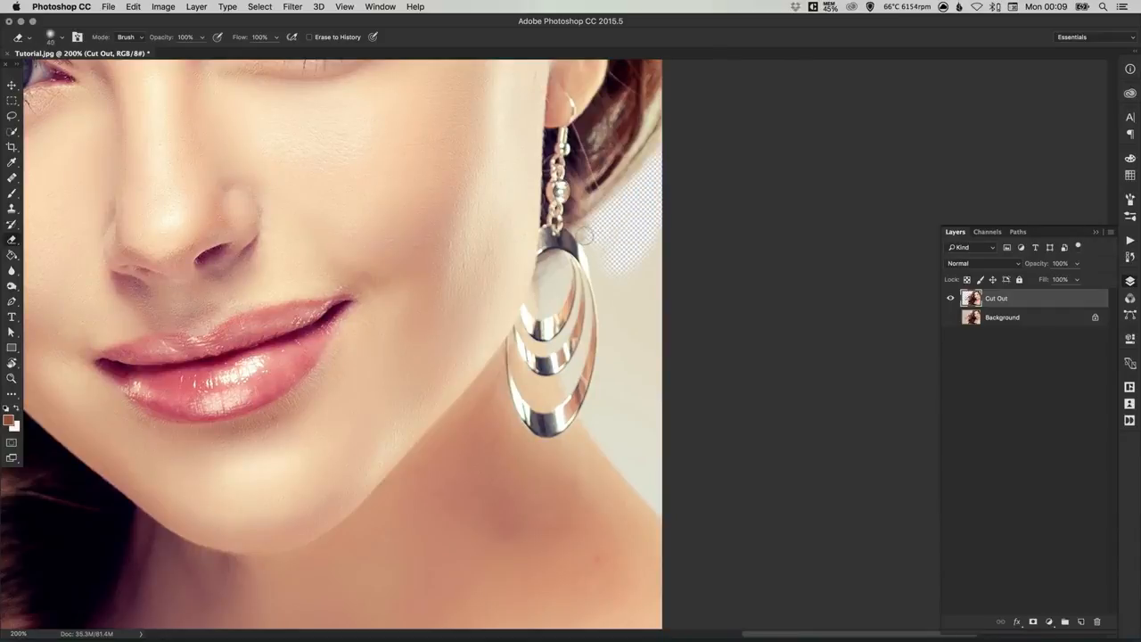
{"action": "left_click_drag", "start_coordinate": [585, 238], "coordinate": [610, 266]}
{"action": "mouse_move", "coordinate": [610, 220]}
{"action": "left_mouse_down"}
{"action": "mouse_move", "coordinate": [651, 236]}
{"action": "mouse_move", "coordinate": [653, 224]}
{"action": "mouse_move", "coordinate": [635, 264]}
{"action": "mouse_move", "coordinate": [639, 301]}
{"action": "left_mouse_up"}
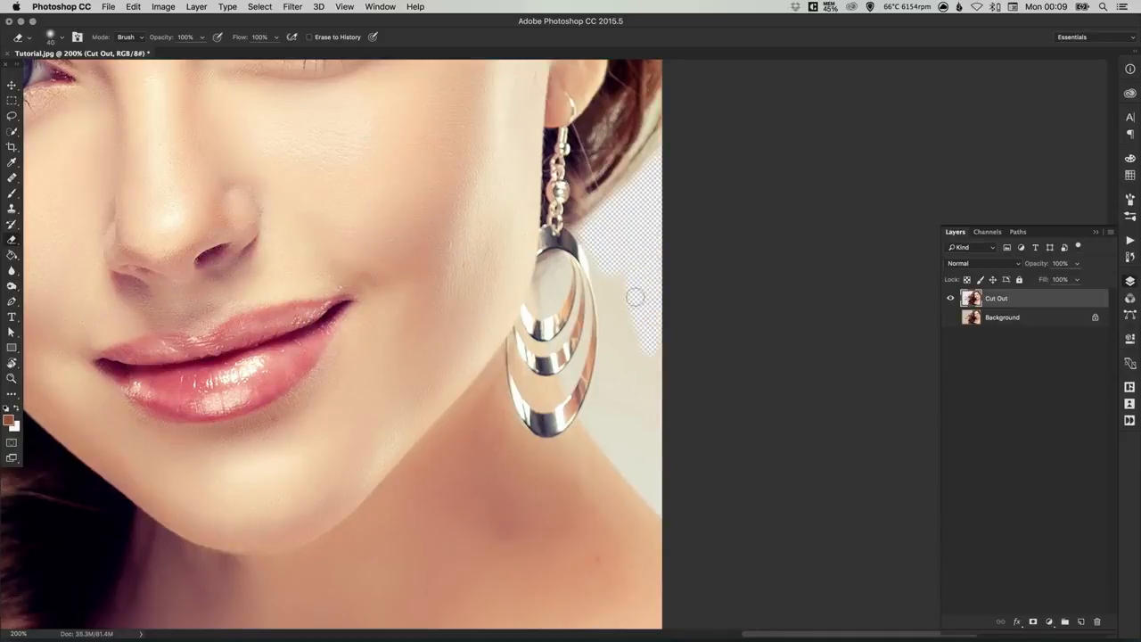
{"action": "left_click_drag", "start_coordinate": [635, 298], "coordinate": [654, 425]}
{"action": "left_click_drag", "start_coordinate": [650, 333], "coordinate": [604, 262]}
{"action": "key", "text": "bracketleft"}
{"action": "key", "text": "bracketleft"}
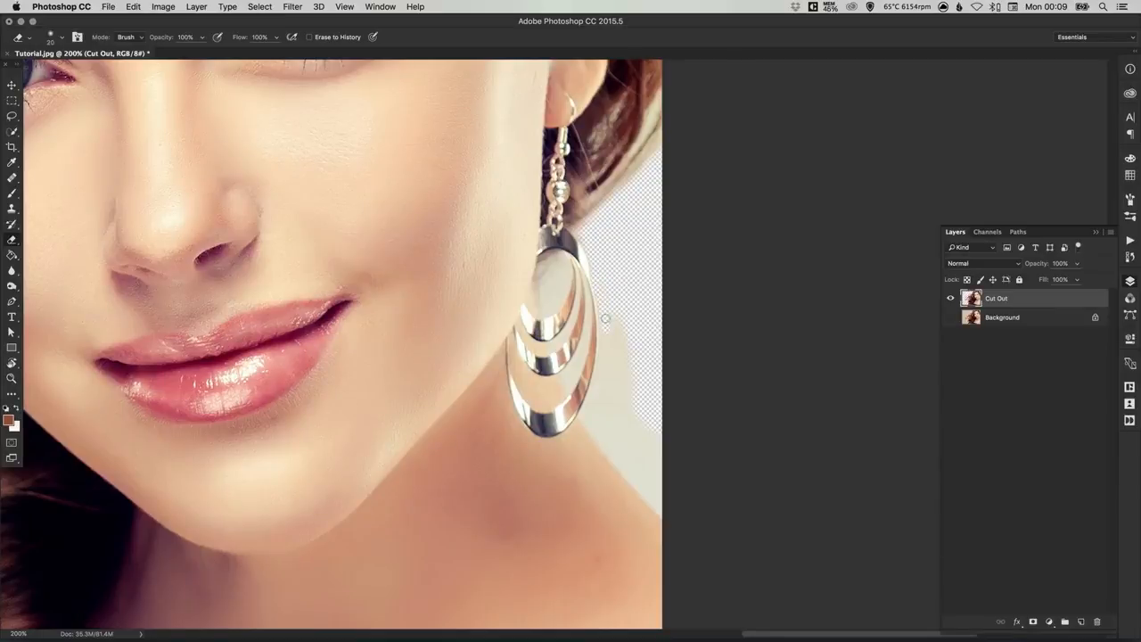
Step: Try erasing beside the earring with a large 125 px soft brush, and undo the stroke
{"action": "key", "text": "bracketright"}
{"action": "key", "text": "bracketright"}
{"action": "key", "text": "bracketright"}
{"action": "key", "text": "bracketright"}
{"action": "key", "text": "bracketright"}
{"action": "key", "text": "bracketright"}
{"action": "key", "text": "bracketright"}
{"action": "key", "text": "bracketright"}
{"action": "key", "text": "bracketright"}
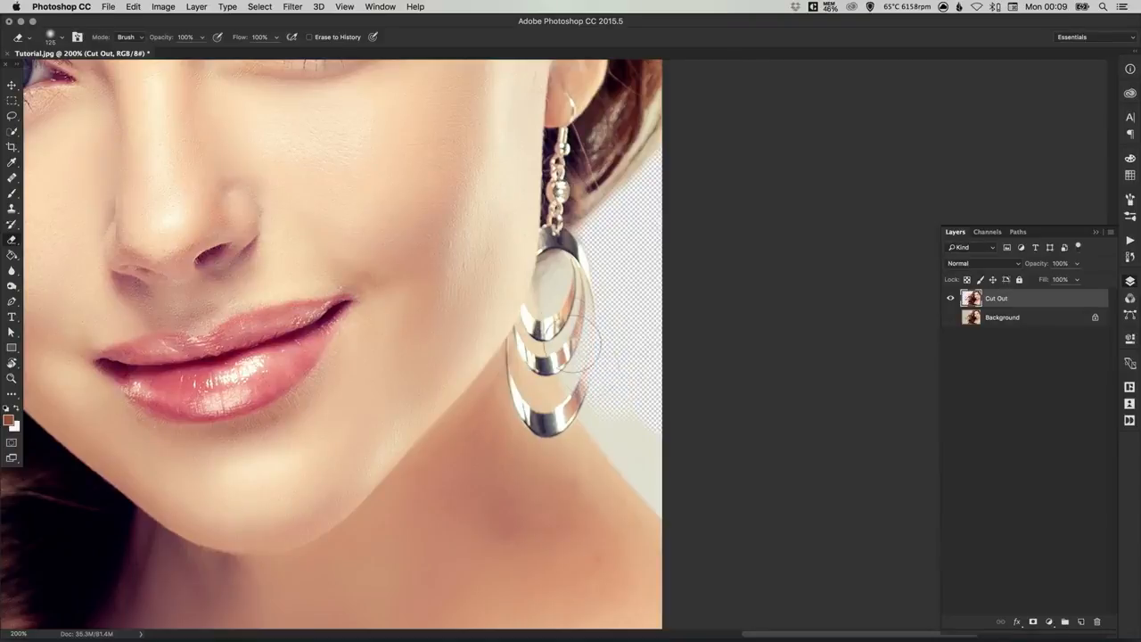
{"action": "key", "text": "super+z"}
Step: Shrink the Eraser to 25 px and erase the backdrop along the earring's outer edge and down toward the shoulder
{"action": "key", "text": "bracketleft"}
{"action": "key", "text": "bracketleft"}
{"action": "key", "text": "bracketleft"}
{"action": "key", "text": "bracketleft"}
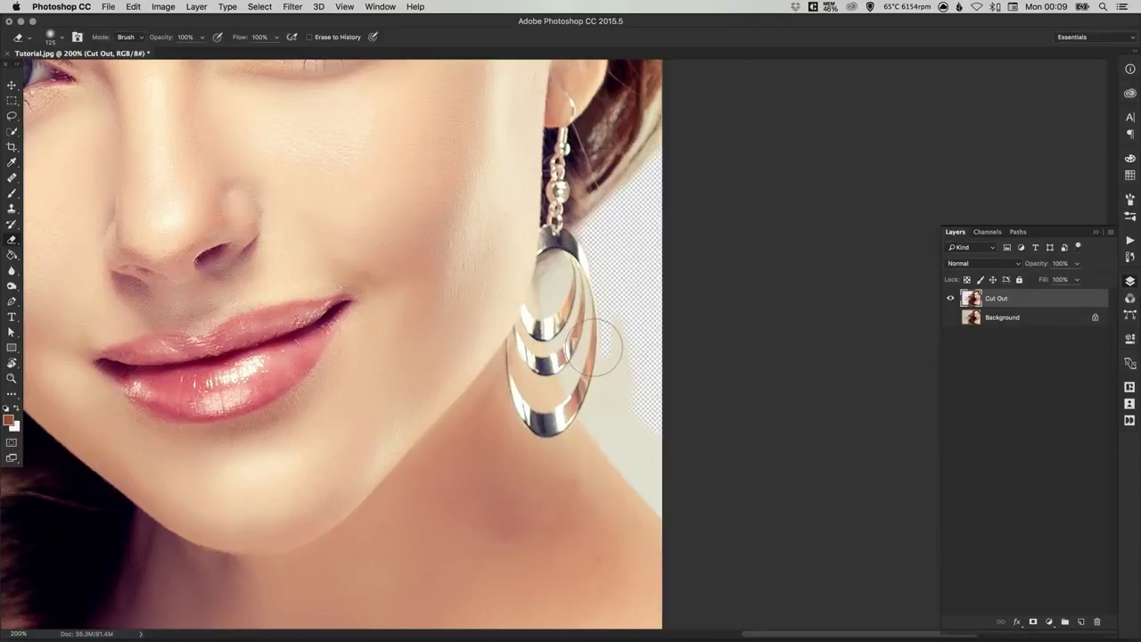
{"action": "key", "text": "bracketleft"}
{"action": "key", "text": "bracketleft"}
{"action": "key", "text": "bracketleft"}
{"action": "key", "text": "bracketleft"}
{"action": "key", "text": "bracketleft"}
{"action": "mouse_move", "coordinate": [603, 341]}
{"action": "left_mouse_down"}
{"action": "mouse_move", "coordinate": [605, 379]}
{"action": "mouse_move", "coordinate": [609, 348]}
{"action": "mouse_move", "coordinate": [625, 378]}
{"action": "mouse_move", "coordinate": [614, 322]}
{"action": "left_mouse_up"}
{"action": "scroll", "coordinate": [620, 330], "scroll_direction": "up", "scroll_amount": 3}
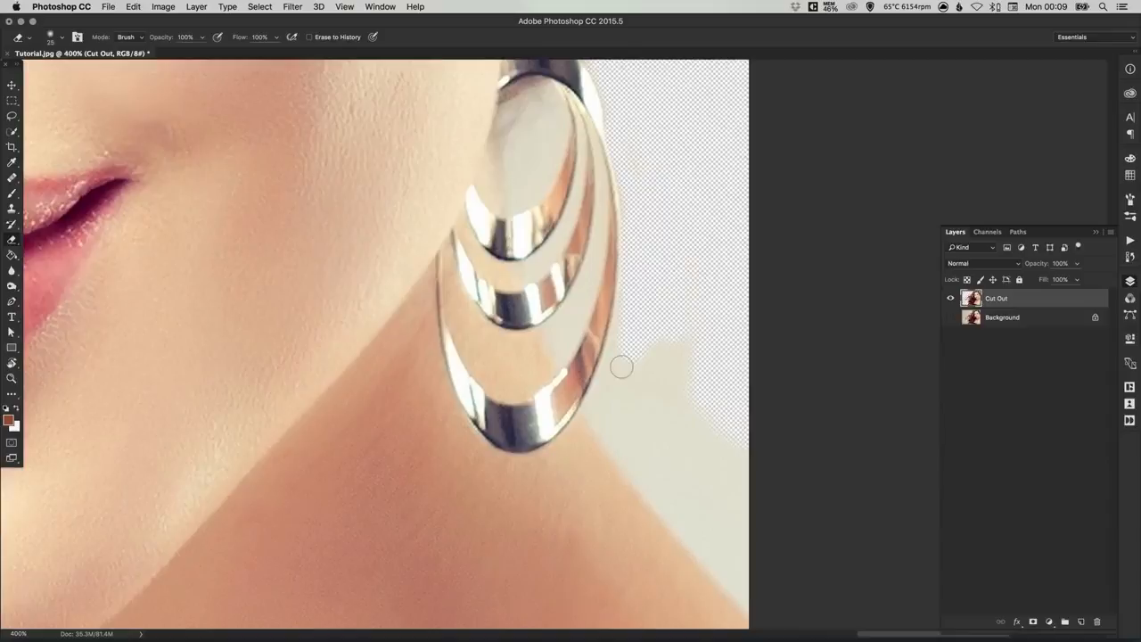
{"action": "mouse_move", "coordinate": [622, 366]}
{"action": "left_mouse_down"}
{"action": "mouse_move", "coordinate": [638, 227]}
{"action": "mouse_move", "coordinate": [614, 392]}
{"action": "mouse_move", "coordinate": [629, 388]}
{"action": "mouse_move", "coordinate": [639, 421]}
{"action": "mouse_move", "coordinate": [668, 319]}
{"action": "mouse_move", "coordinate": [696, 397]}
{"action": "mouse_move", "coordinate": [680, 447]}
{"action": "mouse_move", "coordinate": [657, 423]}
{"action": "mouse_move", "coordinate": [701, 491]}
{"action": "mouse_move", "coordinate": [718, 488]}
{"action": "mouse_move", "coordinate": [730, 451]}
{"action": "mouse_move", "coordinate": [603, 362]}
{"action": "mouse_move", "coordinate": [552, 304]}
{"action": "mouse_move", "coordinate": [637, 423]}
{"action": "mouse_move", "coordinate": [574, 354]}
{"action": "mouse_move", "coordinate": [605, 392]}
{"action": "mouse_move", "coordinate": [672, 468]}
{"action": "mouse_move", "coordinate": [650, 415]}
{"action": "mouse_move", "coordinate": [722, 497]}
{"action": "mouse_move", "coordinate": [673, 449]}
{"action": "mouse_move", "coordinate": [704, 518]}
{"action": "left_mouse_up"}
Step: Try an eraser stroke across the earring's metal hoops, and undo the last strokes
{"action": "left_click_drag", "start_coordinate": [538, 212], "coordinate": [548, 224]}
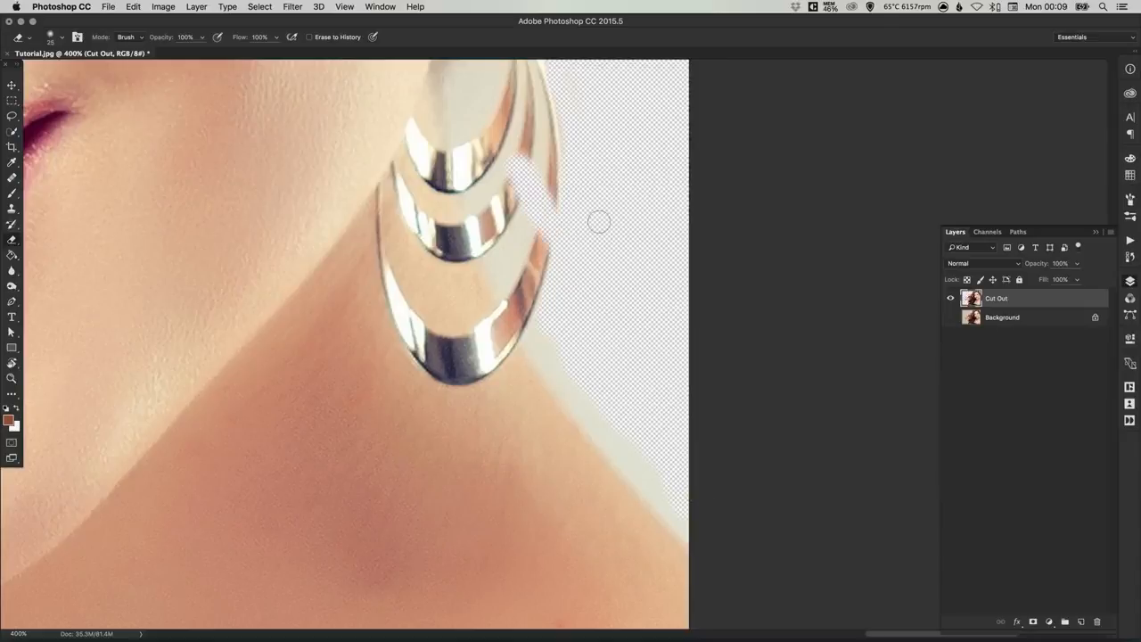
{"action": "key", "text": "super+alt+z"}
{"action": "key", "text": "super+alt+z"}
Step: Erase the remaining strip of backdrop along the neck and shoulder edge up to the earring's lower rim
{"action": "left_click_drag", "start_coordinate": [665, 460], "coordinate": [682, 481]}
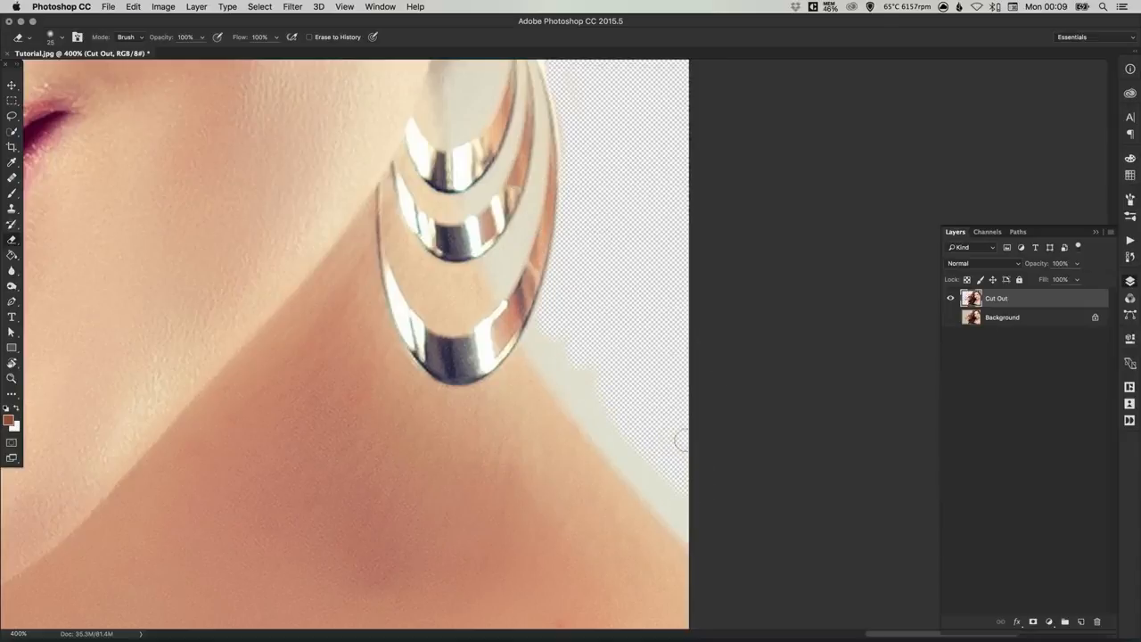
{"action": "mouse_move", "coordinate": [704, 529]}
{"action": "left_mouse_down"}
{"action": "mouse_move", "coordinate": [677, 489]}
{"action": "mouse_move", "coordinate": [657, 487]}
{"action": "mouse_move", "coordinate": [577, 402]}
{"action": "mouse_move", "coordinate": [679, 519]}
{"action": "left_mouse_up"}
{"action": "mouse_move", "coordinate": [610, 395]}
{"action": "left_mouse_down"}
{"action": "mouse_move", "coordinate": [536, 345]}
{"action": "mouse_move", "coordinate": [562, 286]}
{"action": "mouse_move", "coordinate": [556, 363]}
{"action": "mouse_move", "coordinate": [601, 426]}
{"action": "mouse_move", "coordinate": [548, 357]}
{"action": "left_mouse_up"}
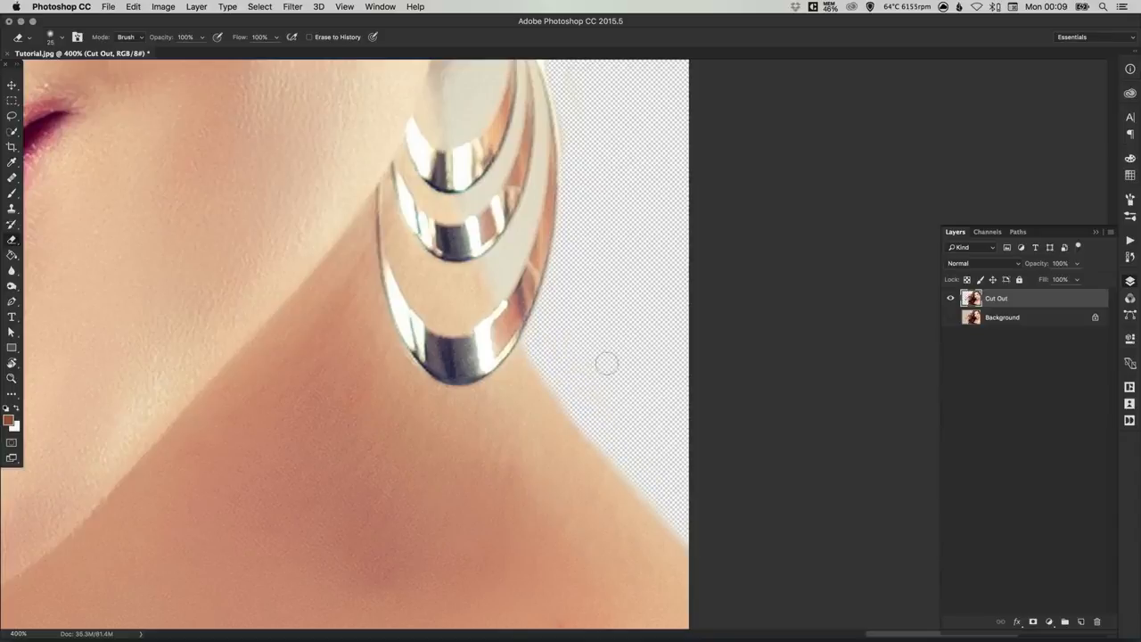
Step: Erase the backdrop showing through the gaps between the earring's hoops with a very small brush, undoing the stroke that goes wrong
{"action": "scroll", "coordinate": [624, 354], "scroll_direction": "up", "scroll_amount": 5}
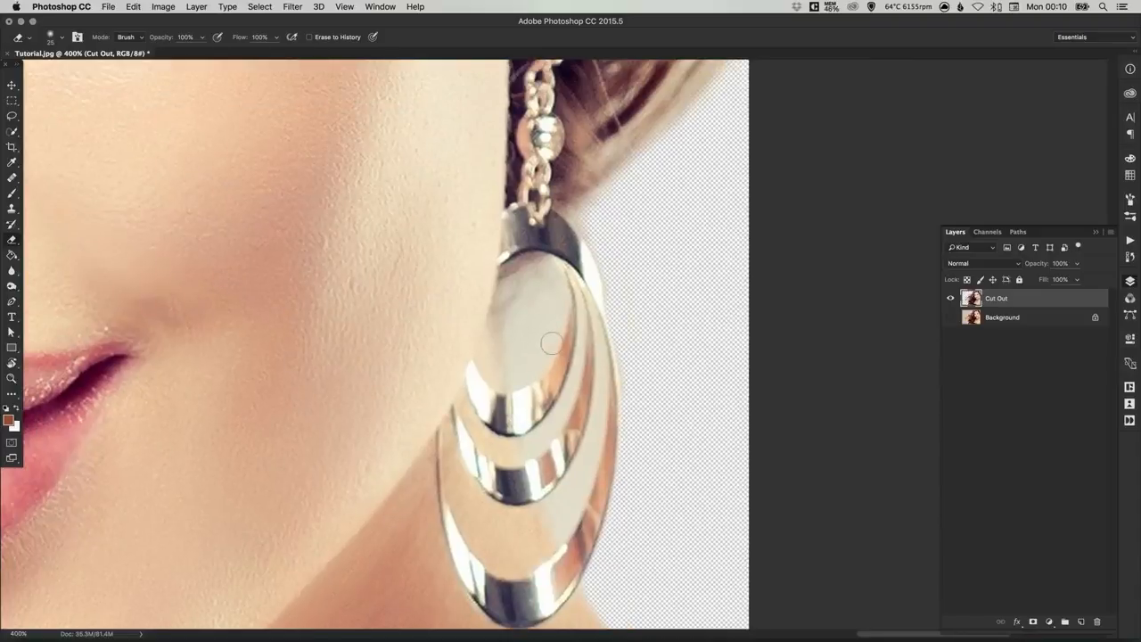
{"action": "mouse_move", "coordinate": [517, 316]}
{"action": "left_mouse_down"}
{"action": "mouse_move", "coordinate": [535, 279]}
{"action": "mouse_move", "coordinate": [515, 349]}
{"action": "mouse_move", "coordinate": [519, 381]}
{"action": "mouse_move", "coordinate": [537, 370]}
{"action": "mouse_move", "coordinate": [557, 324]}
{"action": "mouse_move", "coordinate": [549, 268]}
{"action": "mouse_move", "coordinate": [533, 275]}
{"action": "mouse_move", "coordinate": [547, 308]}
{"action": "mouse_move", "coordinate": [531, 350]}
{"action": "left_mouse_up"}
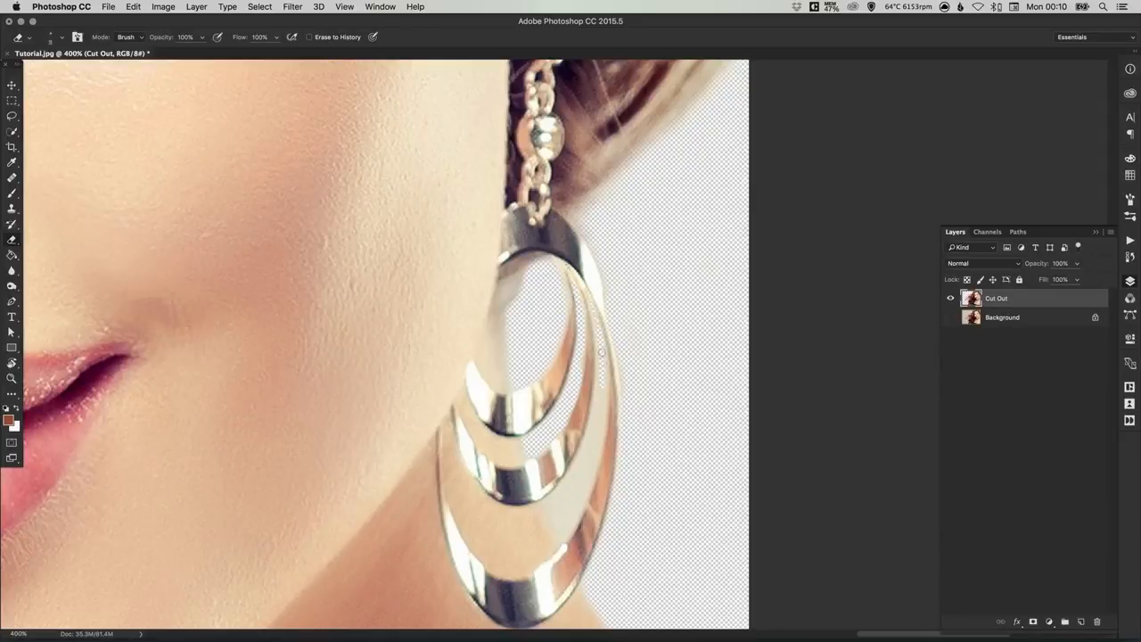
{"action": "mouse_move", "coordinate": [599, 409]}
{"action": "left_mouse_down"}
{"action": "mouse_move", "coordinate": [587, 473]}
{"action": "mouse_move", "coordinate": [595, 435]}
{"action": "mouse_move", "coordinate": [553, 505]}
{"action": "left_mouse_up"}
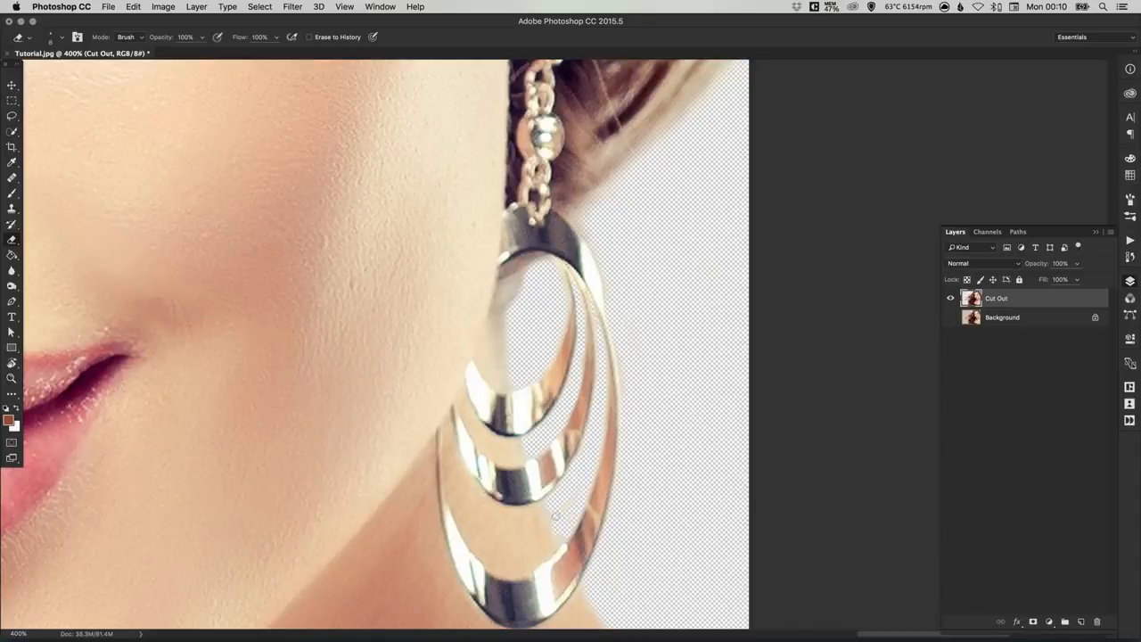
{"action": "mouse_move", "coordinate": [565, 494]}
{"action": "left_mouse_down"}
{"action": "mouse_move", "coordinate": [568, 534]}
{"action": "mouse_move", "coordinate": [601, 451]}
{"action": "left_mouse_up"}
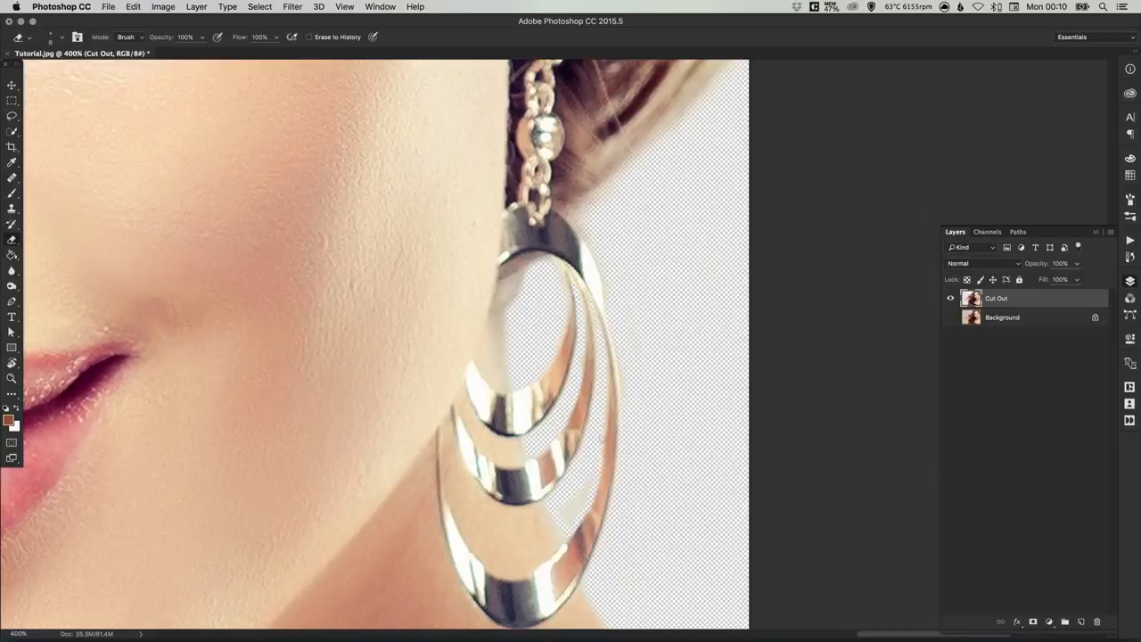
{"action": "key", "text": "super+z"}
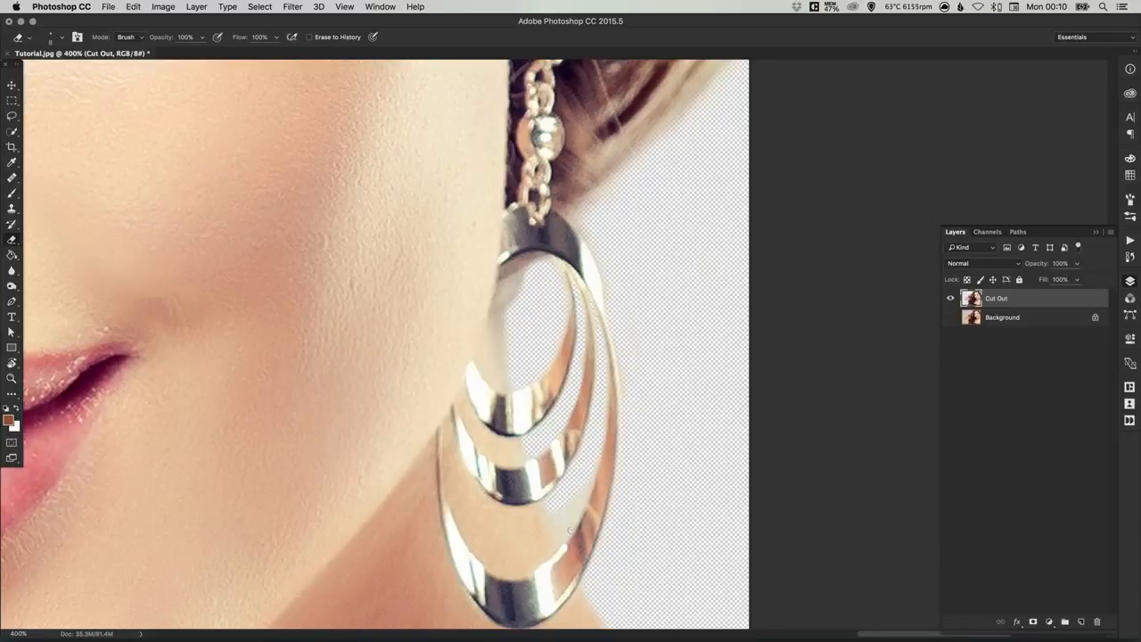
{"action": "left_click_drag", "start_coordinate": [570, 530], "coordinate": [588, 483]}
Step: Add a new empty layer and place it directly below the Cut Out layer
{"action": "scroll", "coordinate": [586, 405], "scroll_direction": "down", "scroll_amount": 5}
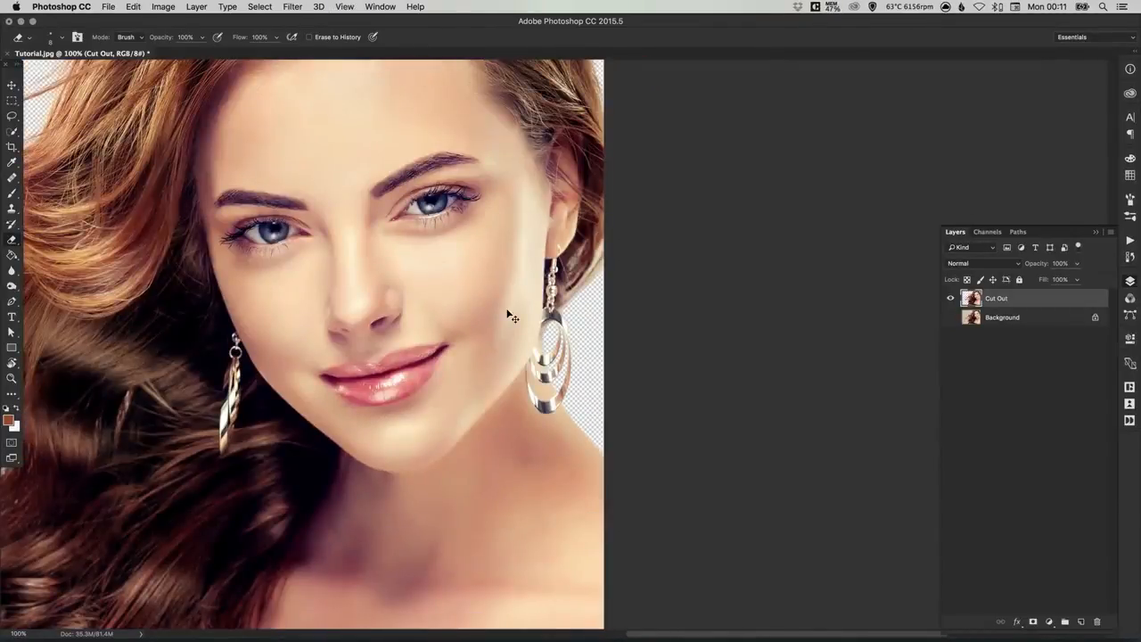
{"action": "scroll", "coordinate": [511, 317], "scroll_direction": "down", "scroll_amount": 3}
{"action": "key", "text": "v"}
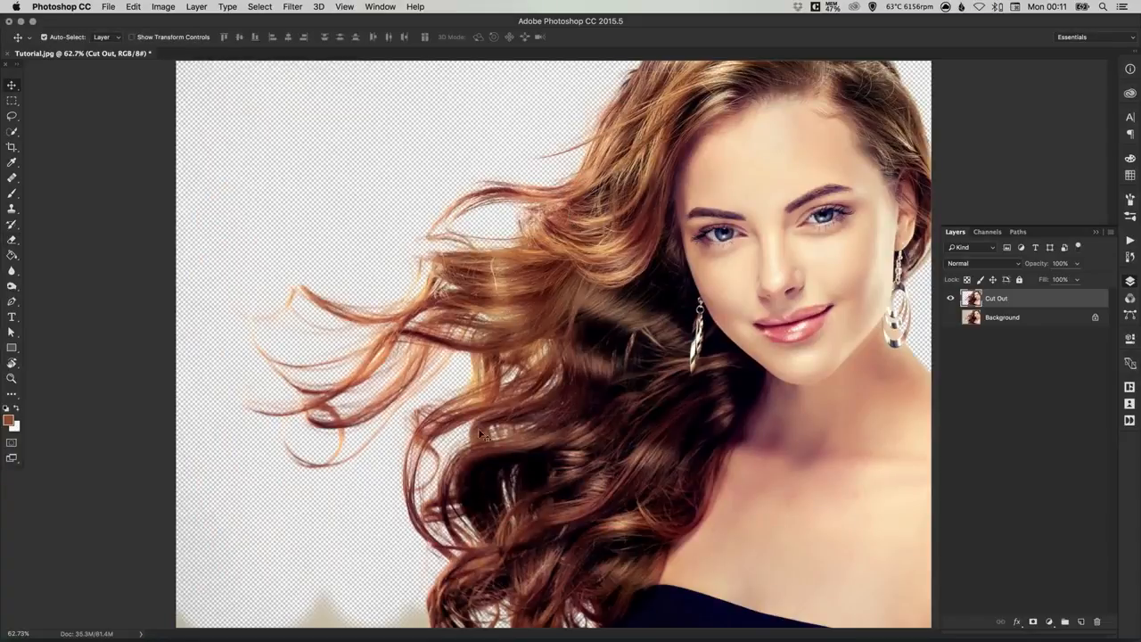
{"action": "key", "text": "e"}
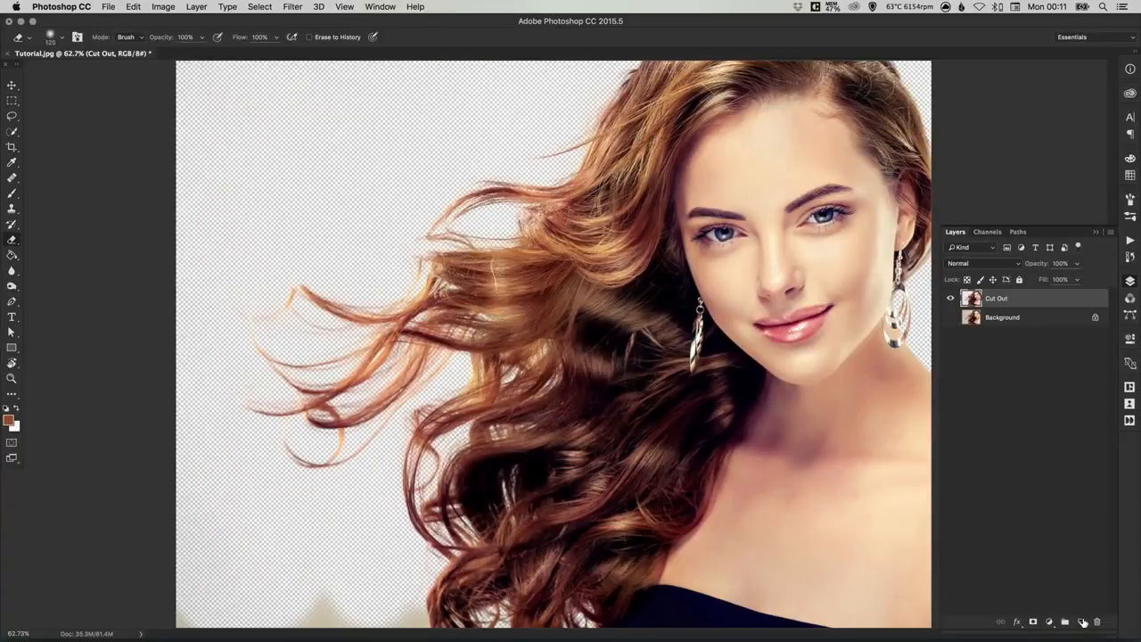
{"action": "left_click", "coordinate": [1082, 621]}
{"action": "left_click_drag", "start_coordinate": [999, 299], "coordinate": [999, 327]}
Step: Pick a bright orange foreground color and fill the new layer with it using the Paint Bucket
{"action": "left_click", "coordinate": [9, 419]}
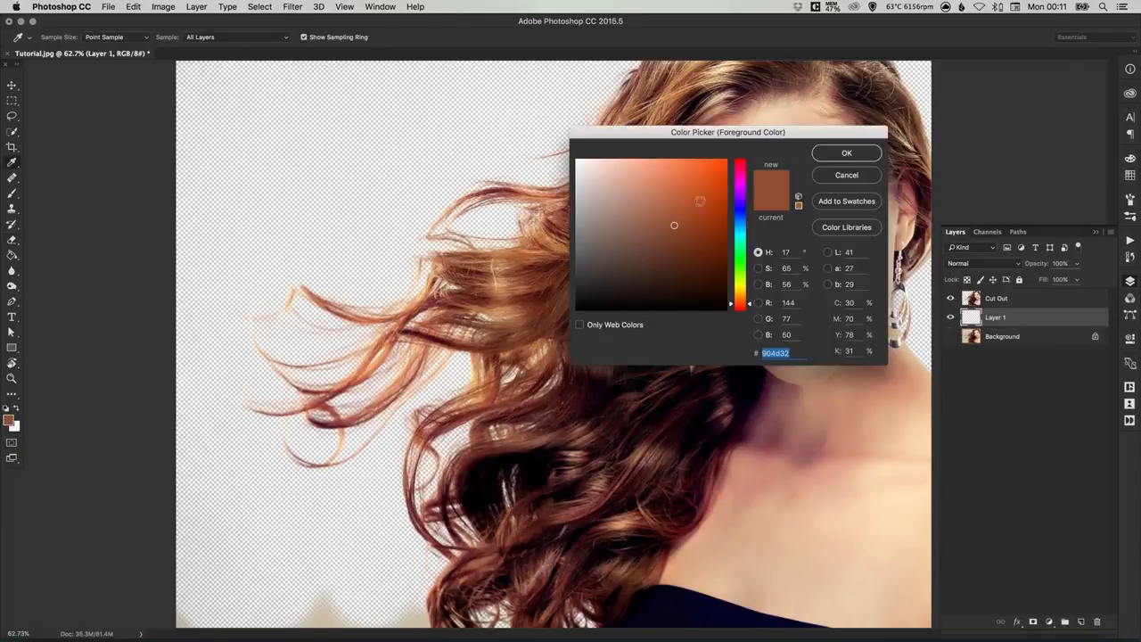
{"action": "left_click", "coordinate": [700, 168]}
{"action": "left_click", "coordinate": [842, 153]}
{"action": "left_click", "coordinate": [15, 237]}
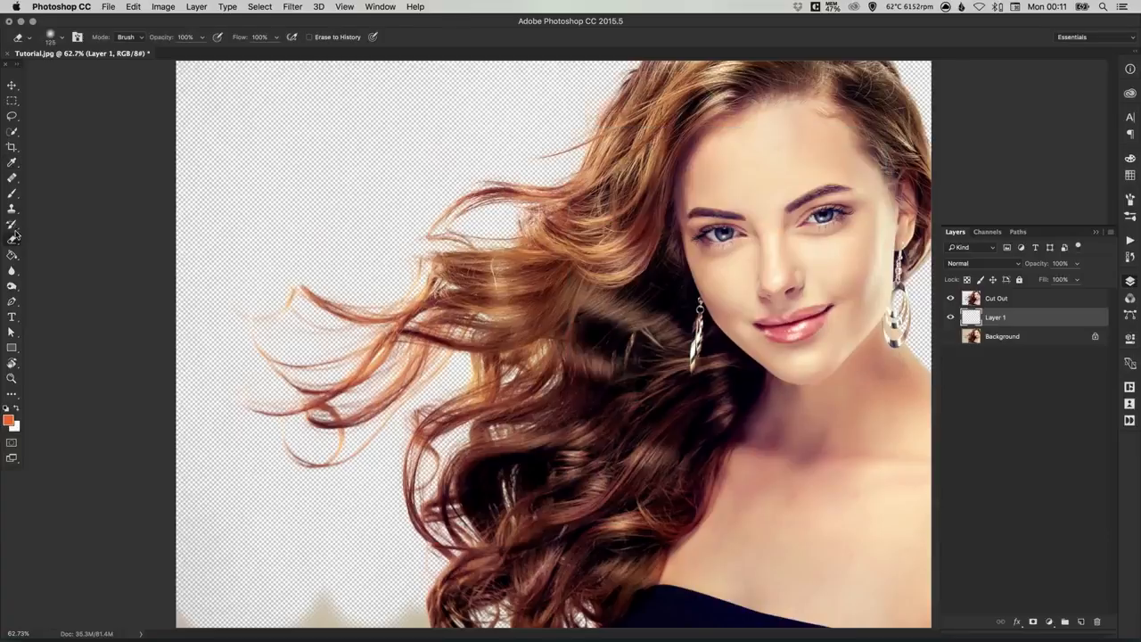
{"action": "left_click", "coordinate": [11, 255]}
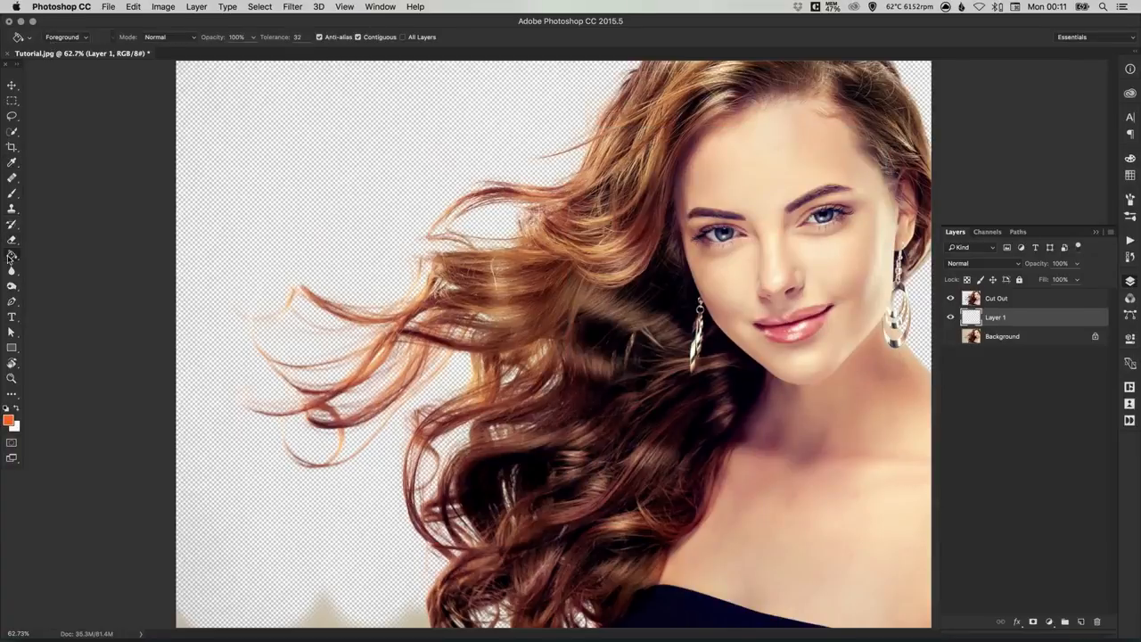
{"action": "left_click", "coordinate": [246, 173]}
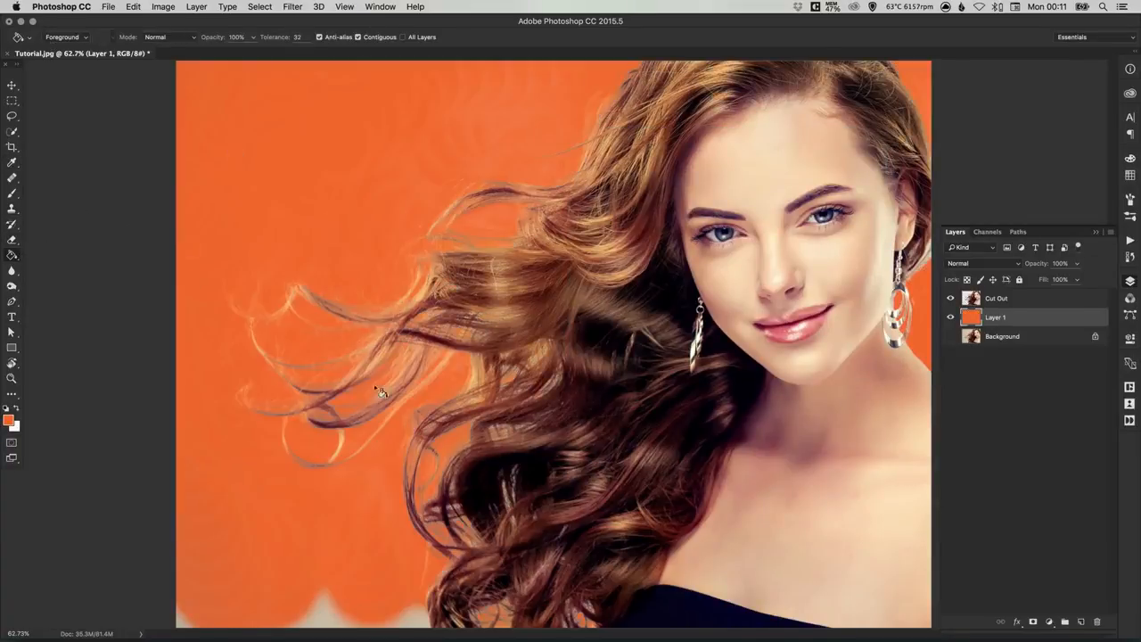
Step: Erase the leftover backdrop along the bottom edge of the Cut Out layer beside the hair, undoing the stroke that cuts into the curls
{"action": "left_click", "coordinate": [1006, 301]}
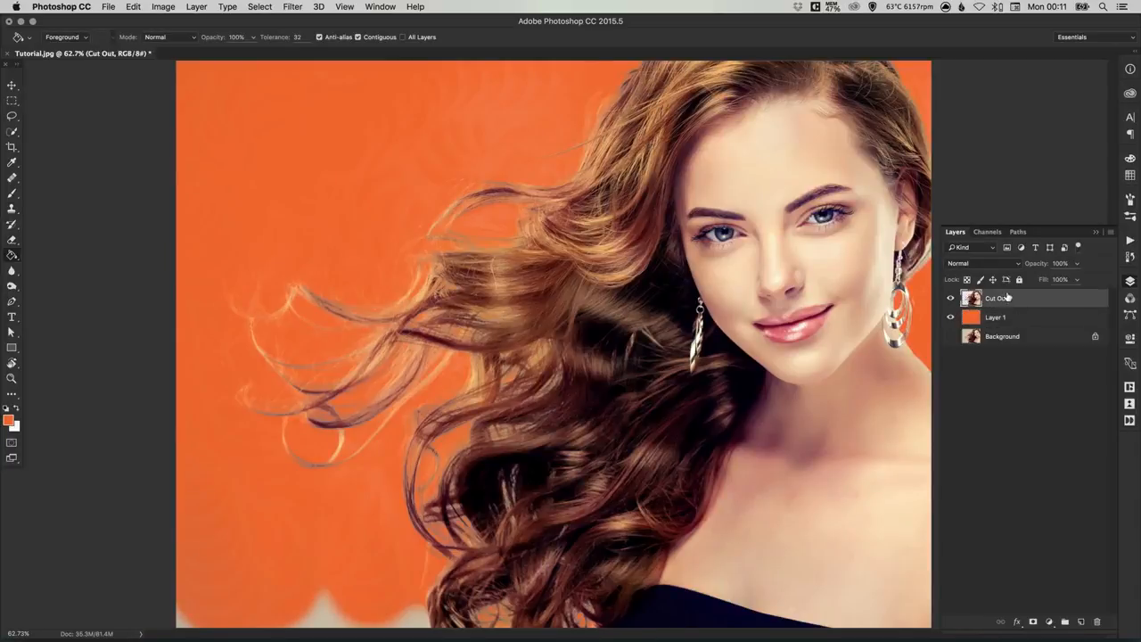
{"action": "left_click", "coordinate": [11, 241]}
{"action": "key", "text": "bracketright"}
{"action": "key", "text": "bracketright"}
{"action": "key", "text": "bracketright"}
{"action": "key", "text": "bracketright"}
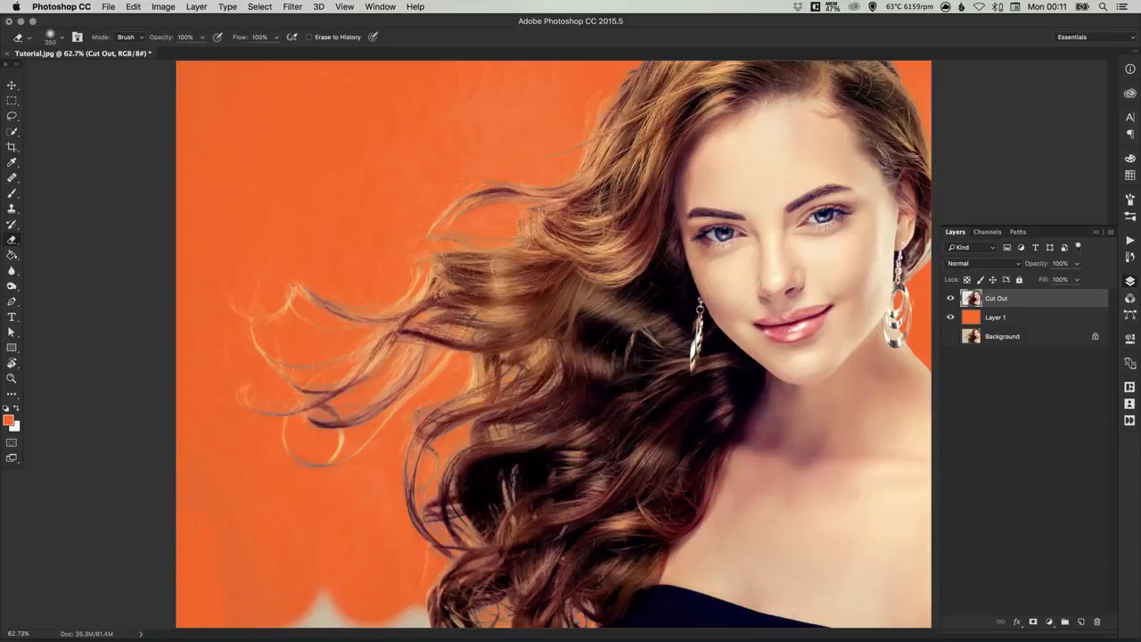
{"action": "left_click_drag", "start_coordinate": [352, 638], "coordinate": [291, 639]}
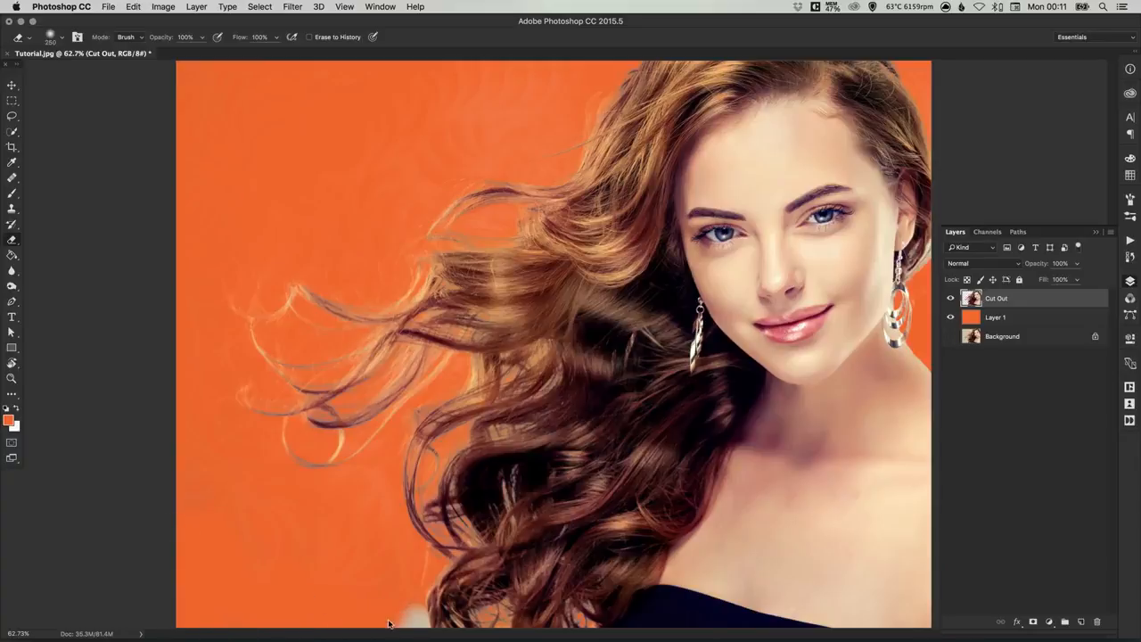
{"action": "left_click_drag", "start_coordinate": [406, 624], "coordinate": [417, 628]}
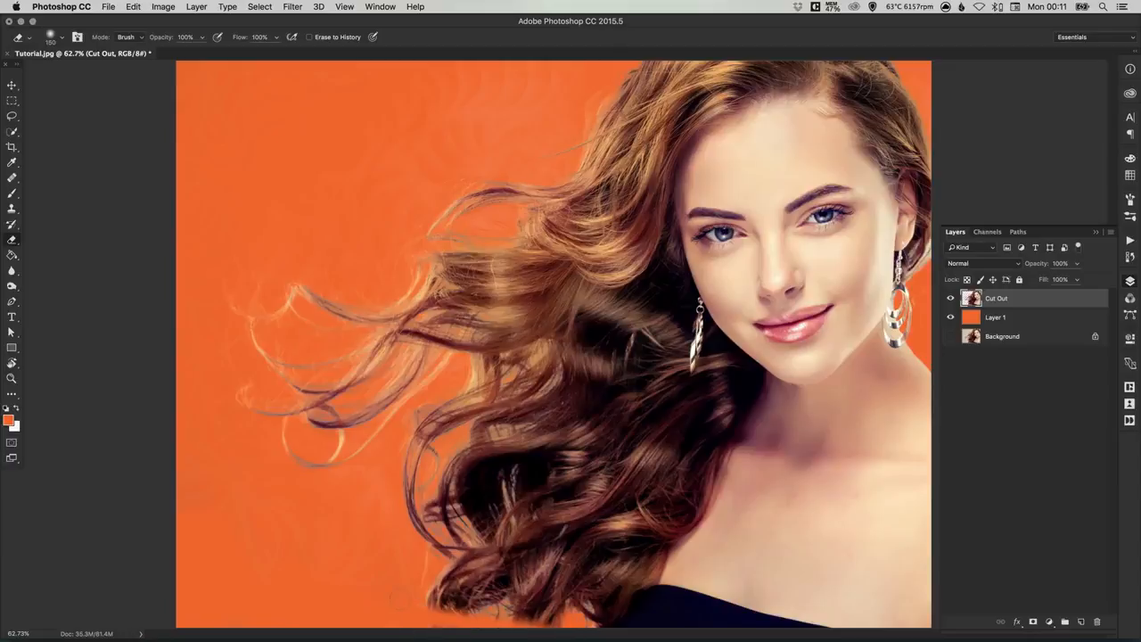
{"action": "key", "text": "super+z"}
{"action": "left_click_drag", "start_coordinate": [396, 619], "coordinate": [424, 621]}
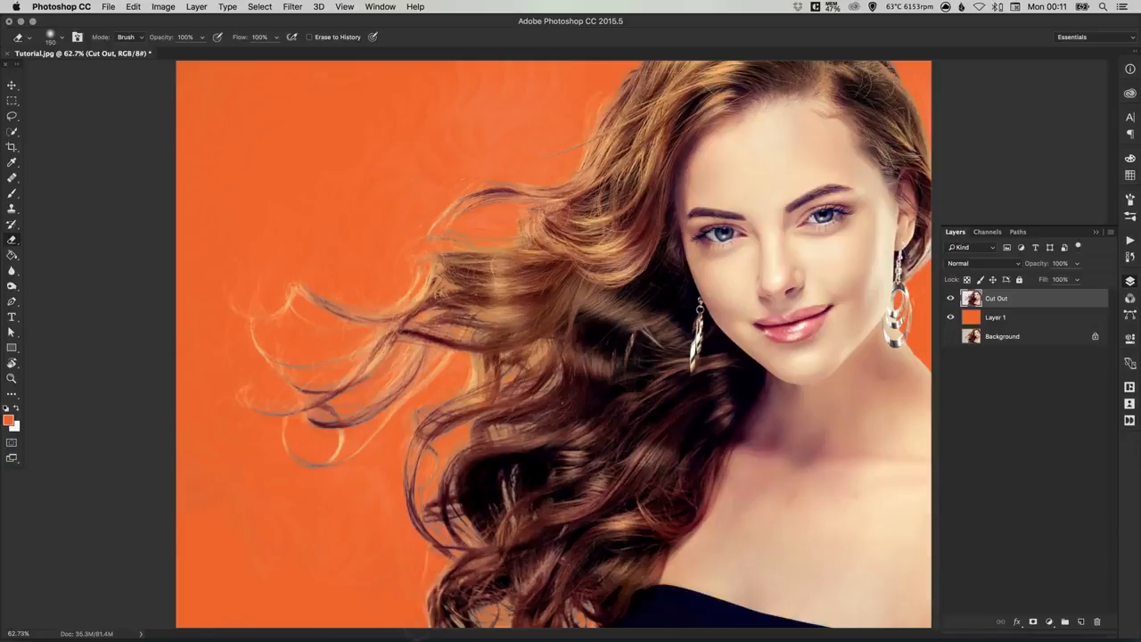
Step: Erase the faint leftover haze in the open backdrop above and beside the flowing hair with a 400 px eraser brush
{"action": "key", "text": "bracketright"}
{"action": "key", "text": "bracketright"}
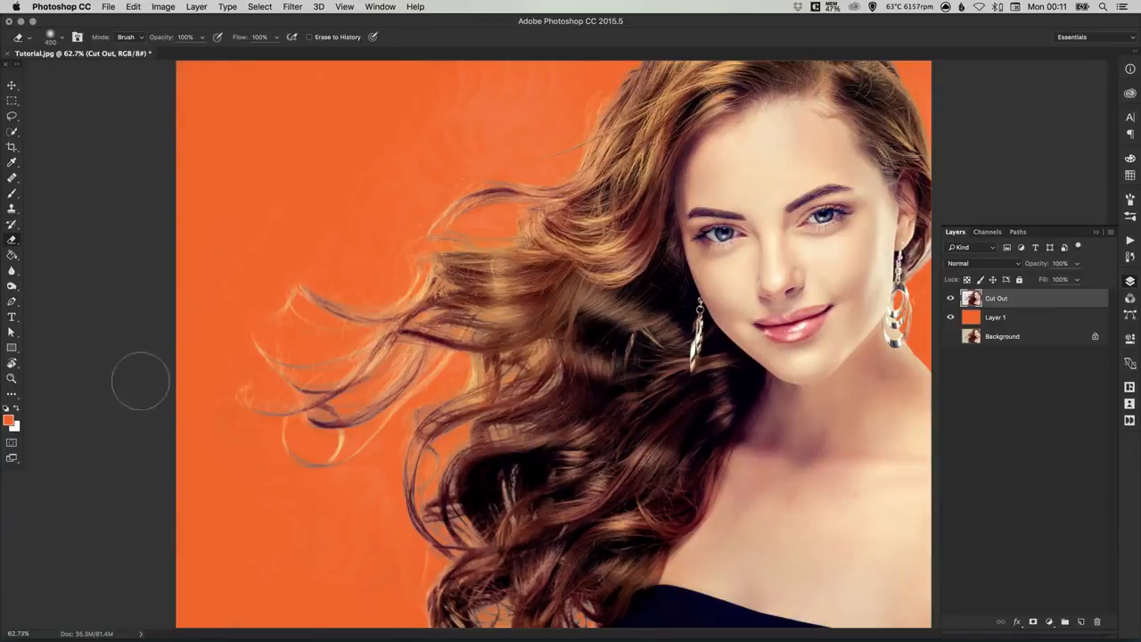
{"action": "key", "text": "z"}
{"action": "left_click", "coordinate": [522, 107]}
{"action": "left_click", "coordinate": [491, 175]}
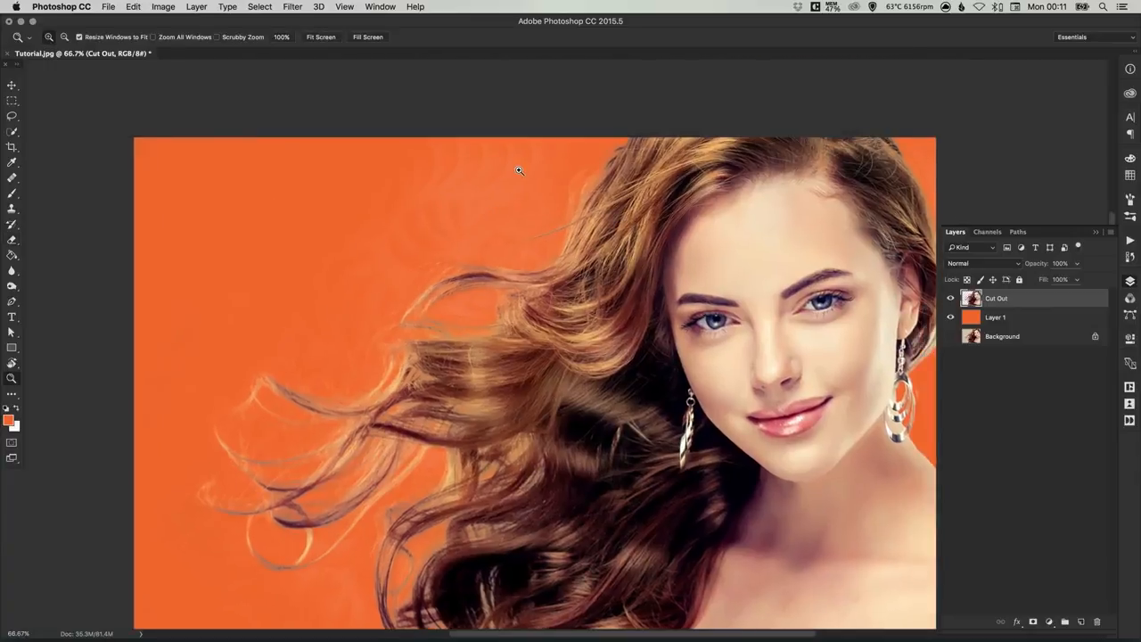
{"action": "left_click", "coordinate": [518, 170]}
{"action": "left_click", "coordinate": [479, 204]}
{"action": "key", "text": "e"}
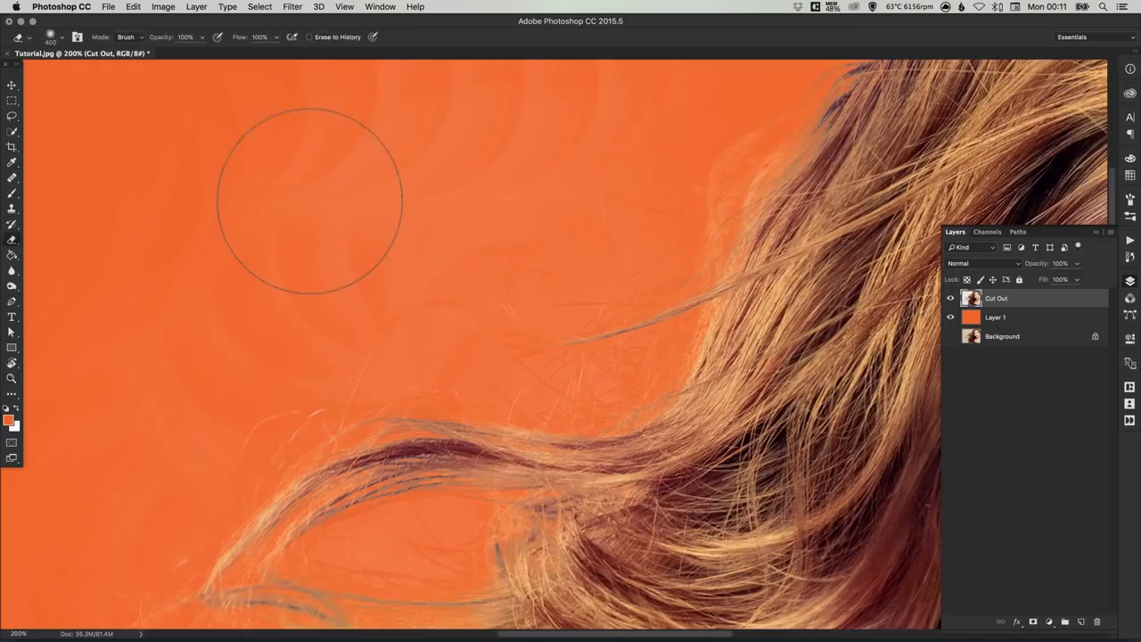
{"action": "key", "text": "super+minus"}
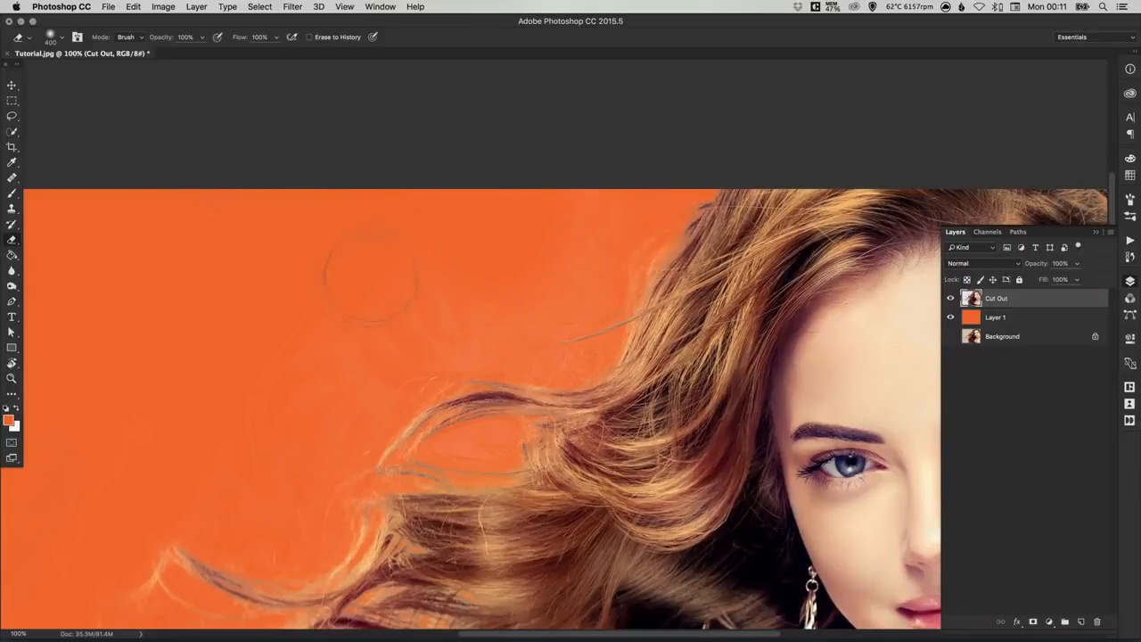
{"action": "scroll", "coordinate": [472, 265], "scroll_direction": "down", "scroll_amount": 5}
{"action": "scroll", "coordinate": [472, 265], "scroll_direction": "left", "scroll_amount": 3}
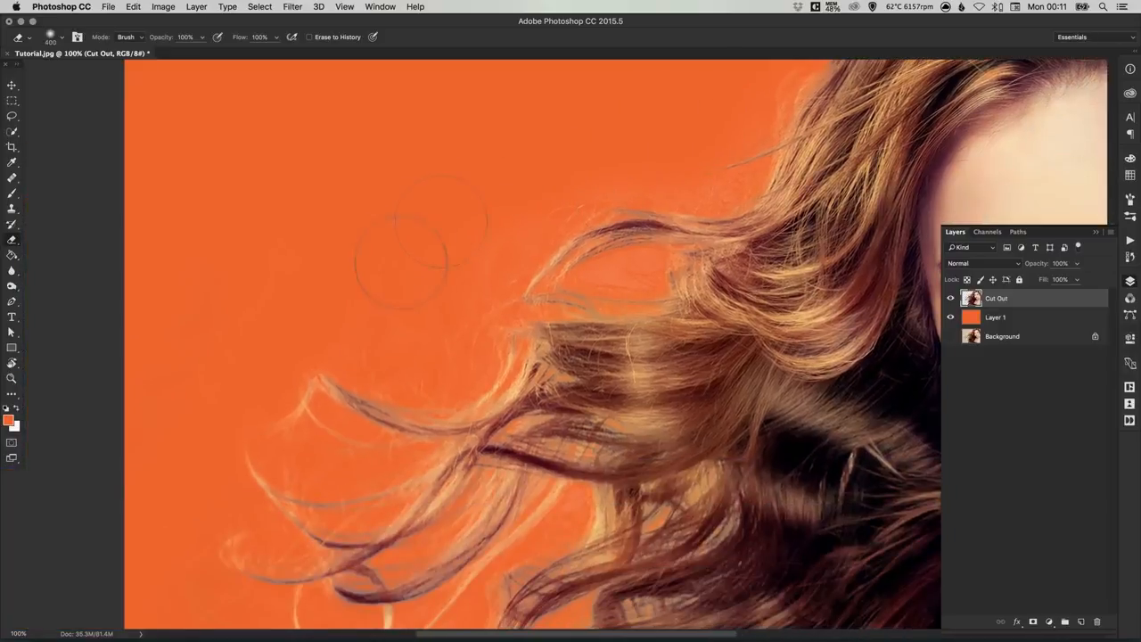
{"action": "scroll", "coordinate": [397, 259], "scroll_direction": "down", "scroll_amount": 2}
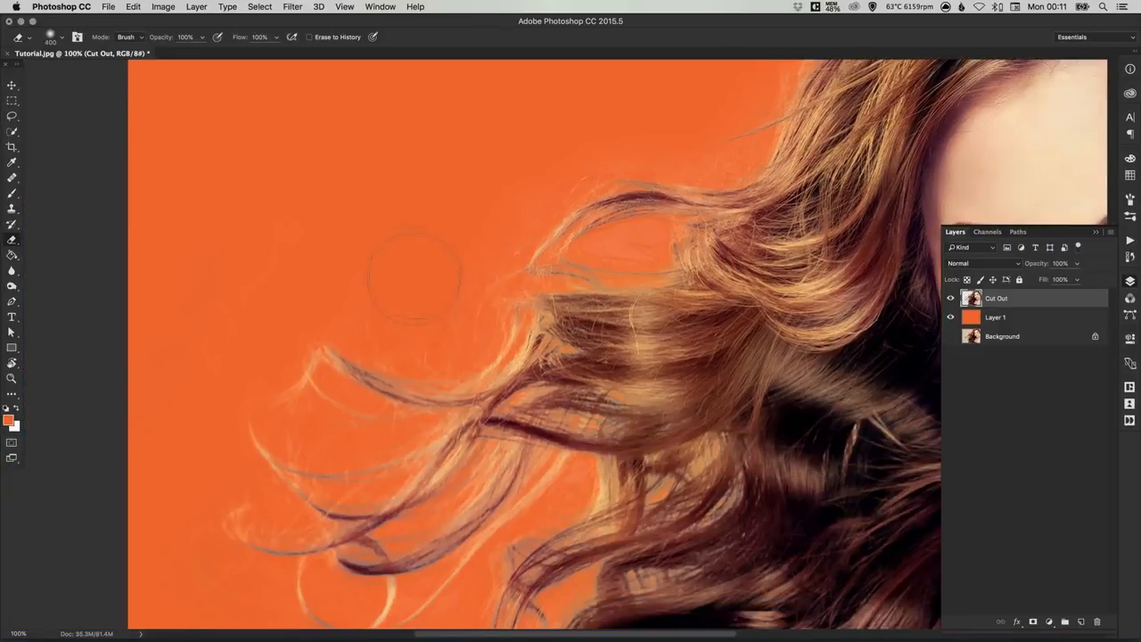
Step: Erase the remaining haze inside the upper hair loop and in the backdrop below the loose strands with a smaller soft eraser at 0% hardness
{"action": "key", "text": "bracketleft"}
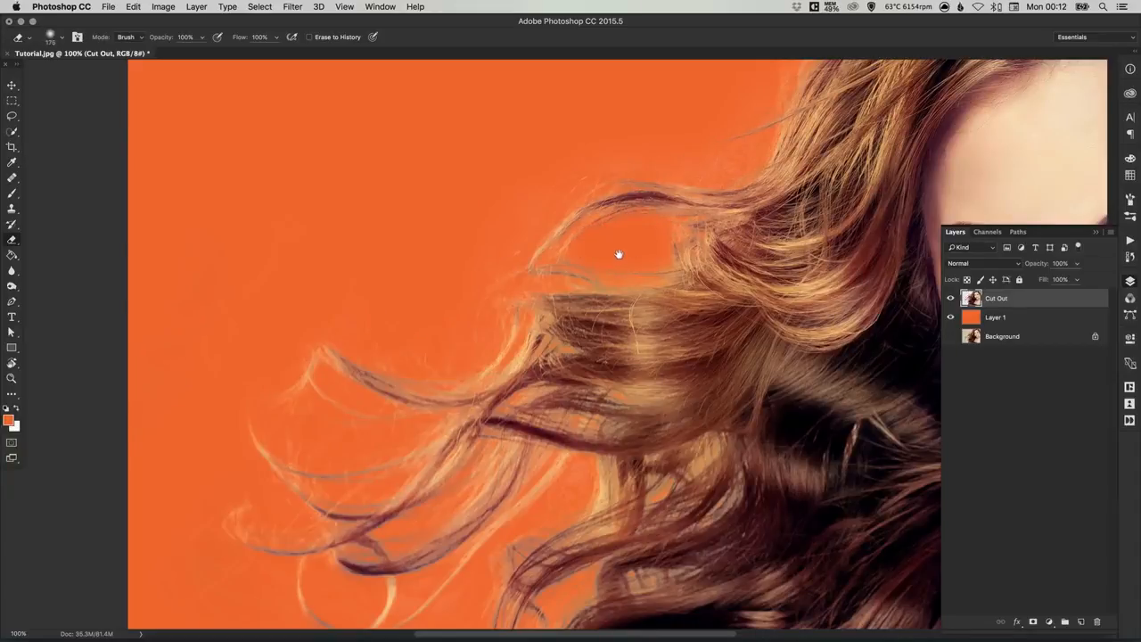
{"action": "scroll", "coordinate": [618, 256], "scroll_direction": "down", "scroll_amount": 10}
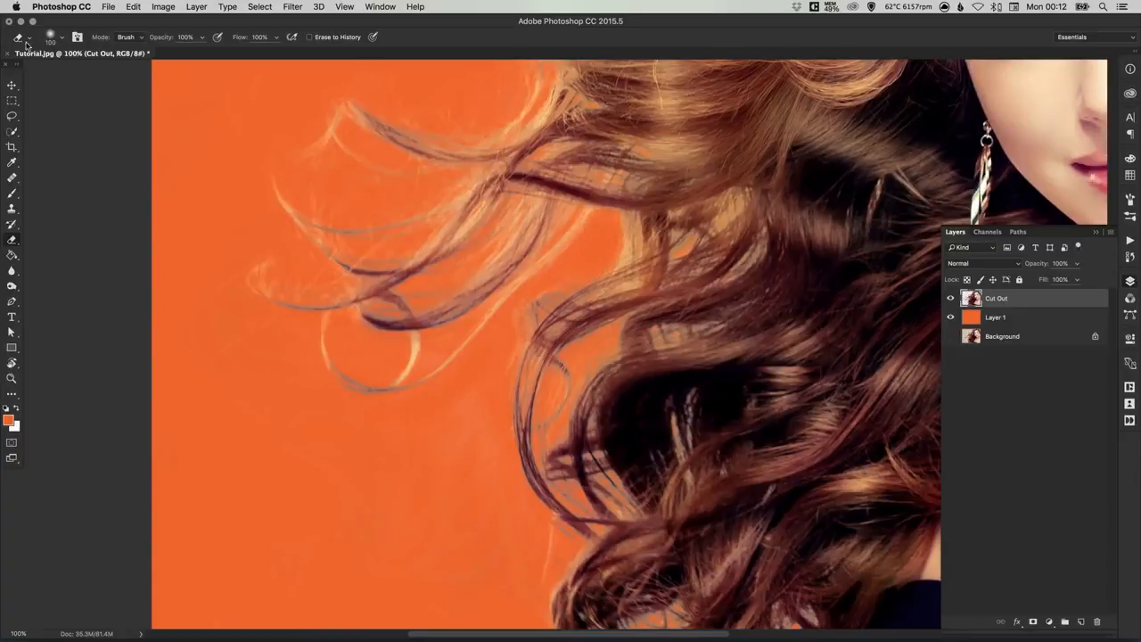
{"action": "left_click", "coordinate": [52, 37]}
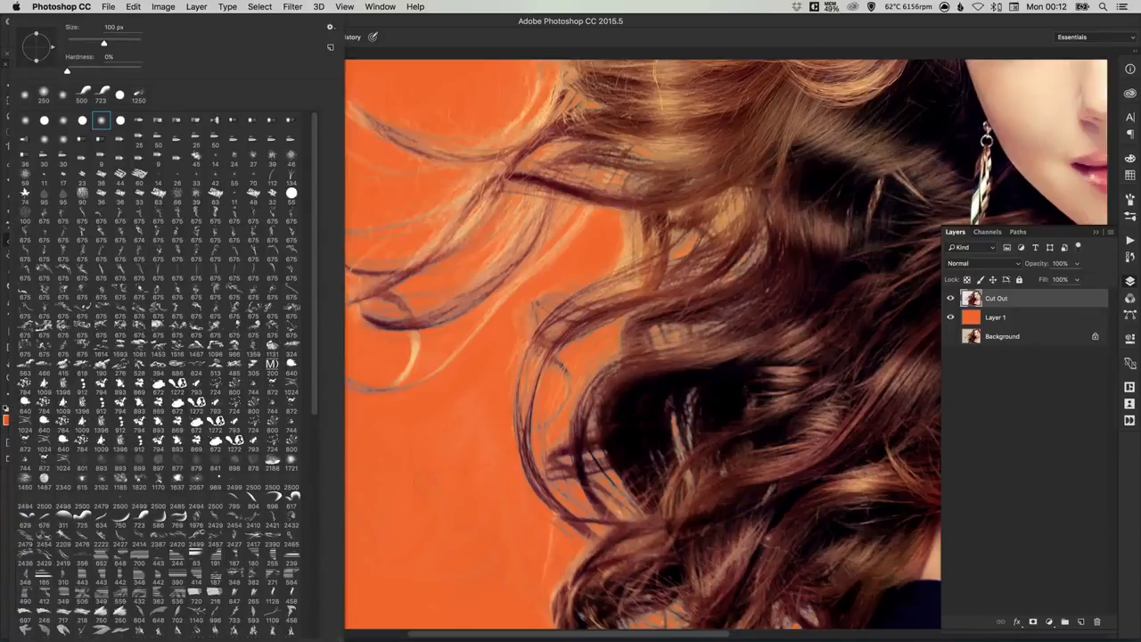
{"action": "left_click", "coordinate": [446, 426]}
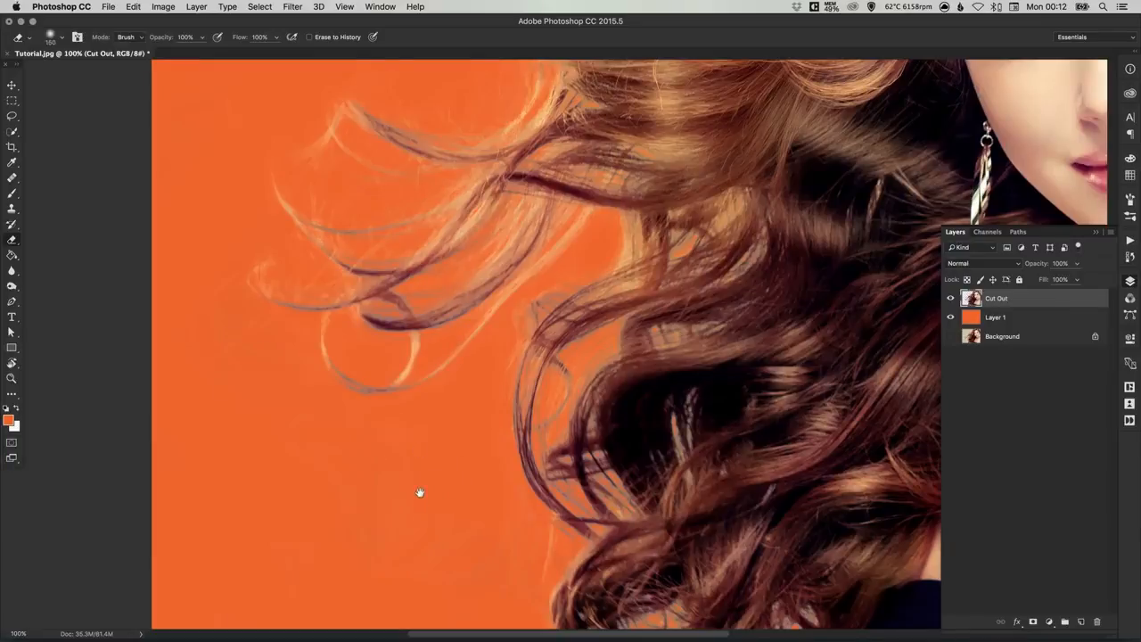
{"action": "scroll", "coordinate": [419, 491], "scroll_direction": "down", "scroll_amount": 3}
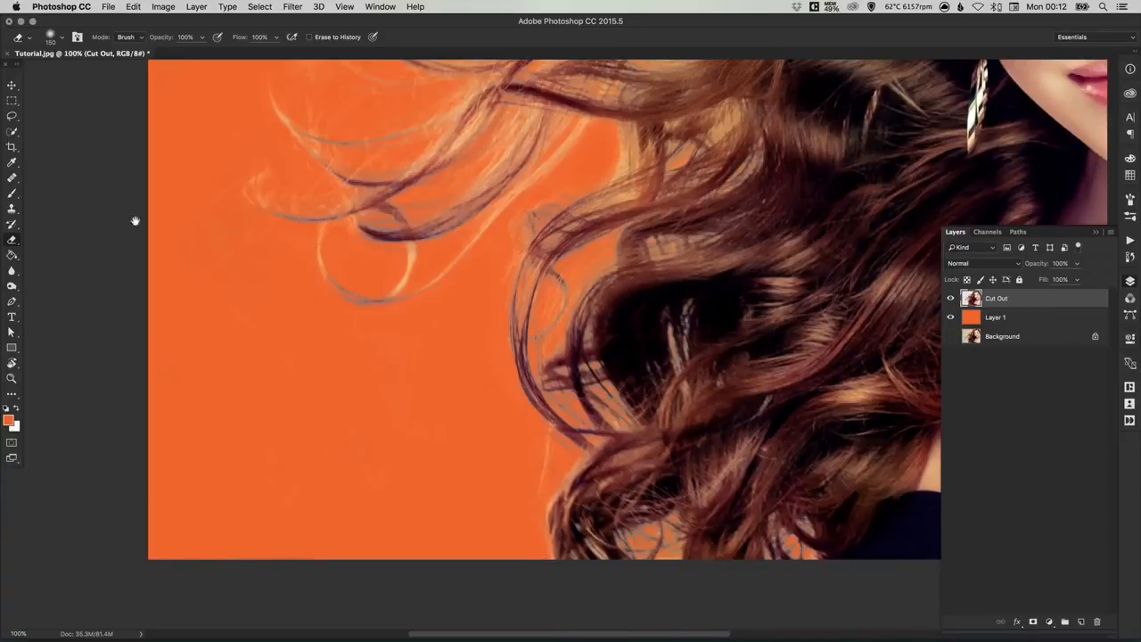
{"action": "scroll", "coordinate": [176, 194], "scroll_direction": "up", "scroll_amount": 7}
{"action": "scroll", "coordinate": [213, 219], "scroll_direction": "up", "scroll_amount": 4}
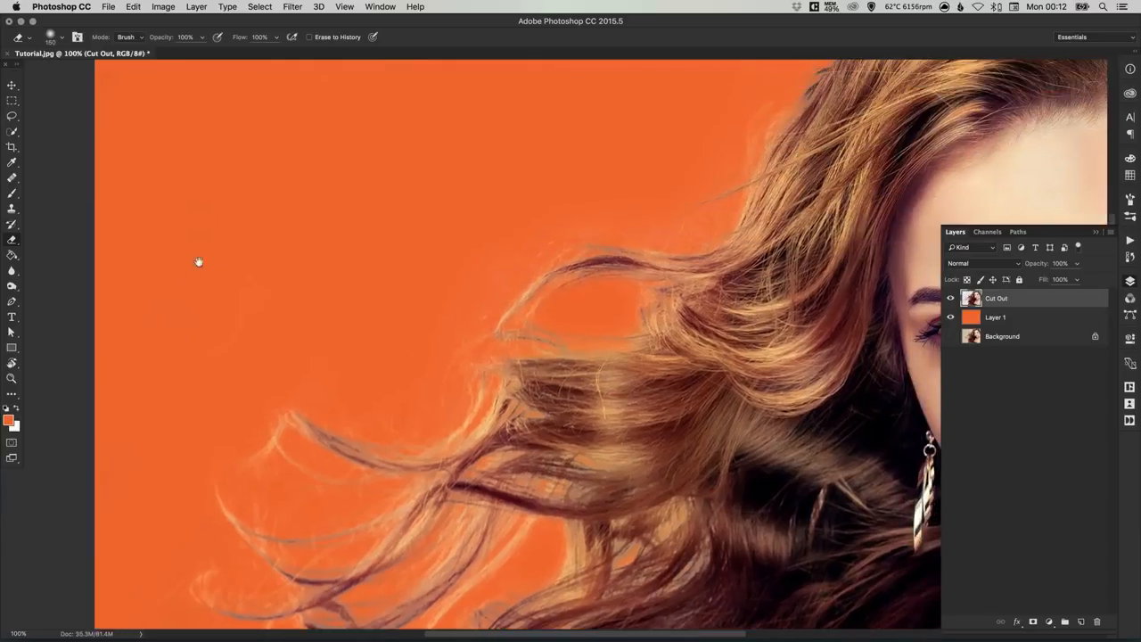
Step: Erase the leftover specks in the backdrop between the hoop earring and the image's edge, reducing the eraser size
{"action": "scroll", "coordinate": [176, 181], "scroll_direction": "up", "scroll_amount": 1}
{"action": "scroll", "coordinate": [302, 190], "scroll_direction": "right", "scroll_amount": 12}
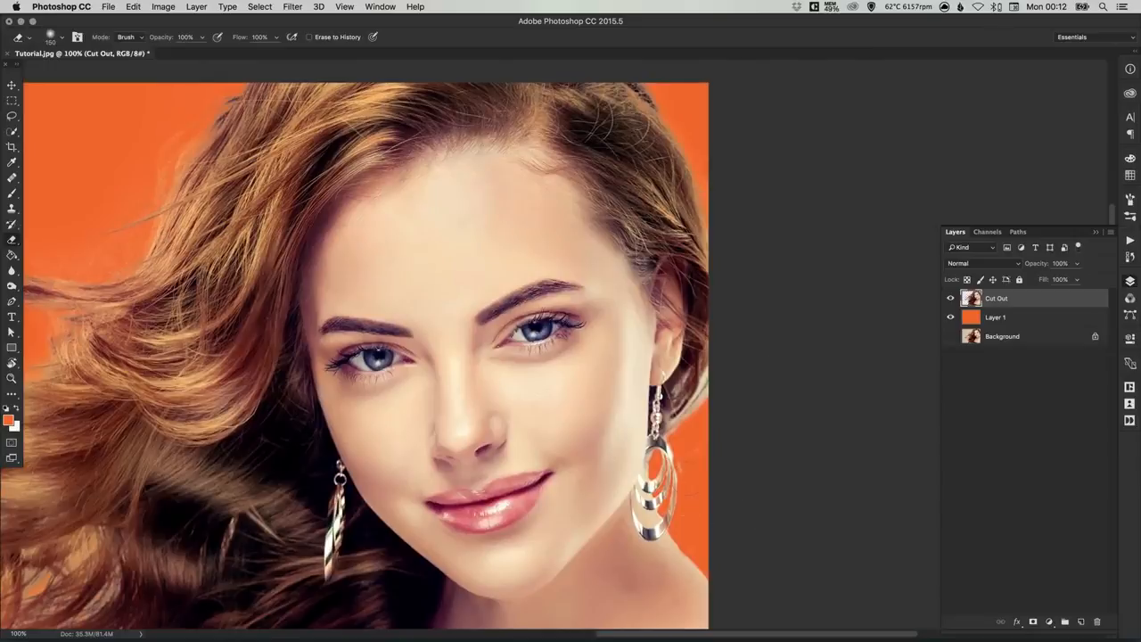
{"action": "left_click", "coordinate": [699, 463], "text": "super"}
{"action": "left_click", "coordinate": [695, 466], "text": "super"}
{"action": "left_click_drag", "start_coordinate": [686, 441], "coordinate": [665, 408]}
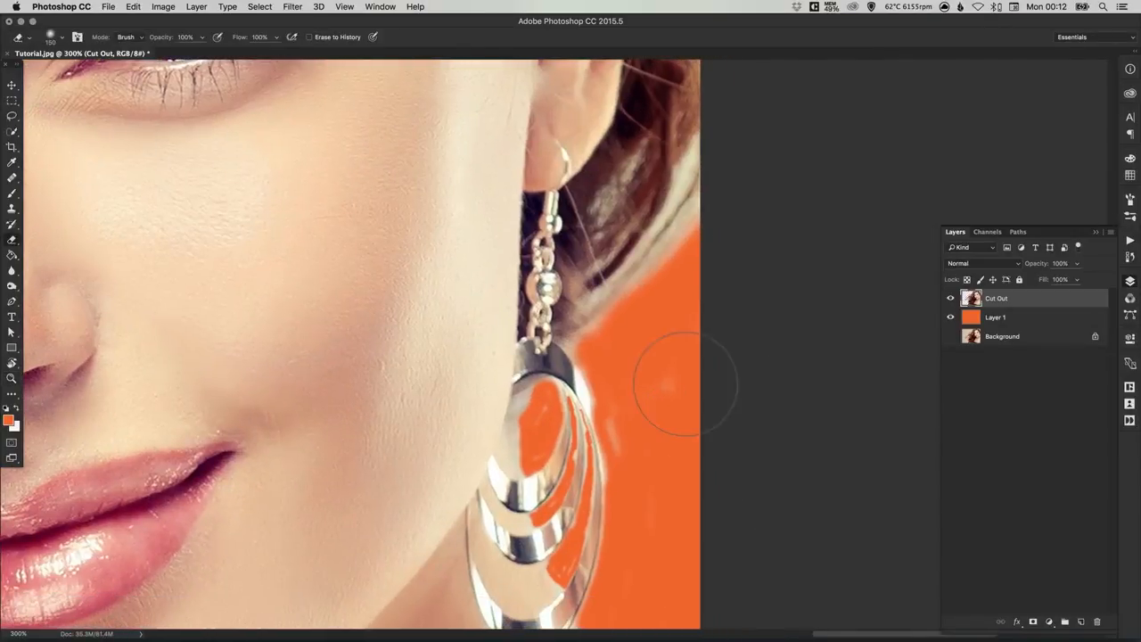
{"action": "key", "text": "["}
{"action": "key", "text": "["}
{"action": "key", "text": "["}
{"action": "key", "text": "["}
{"action": "scroll", "coordinate": [624, 314], "scroll_direction": "down", "scroll_amount": 3}
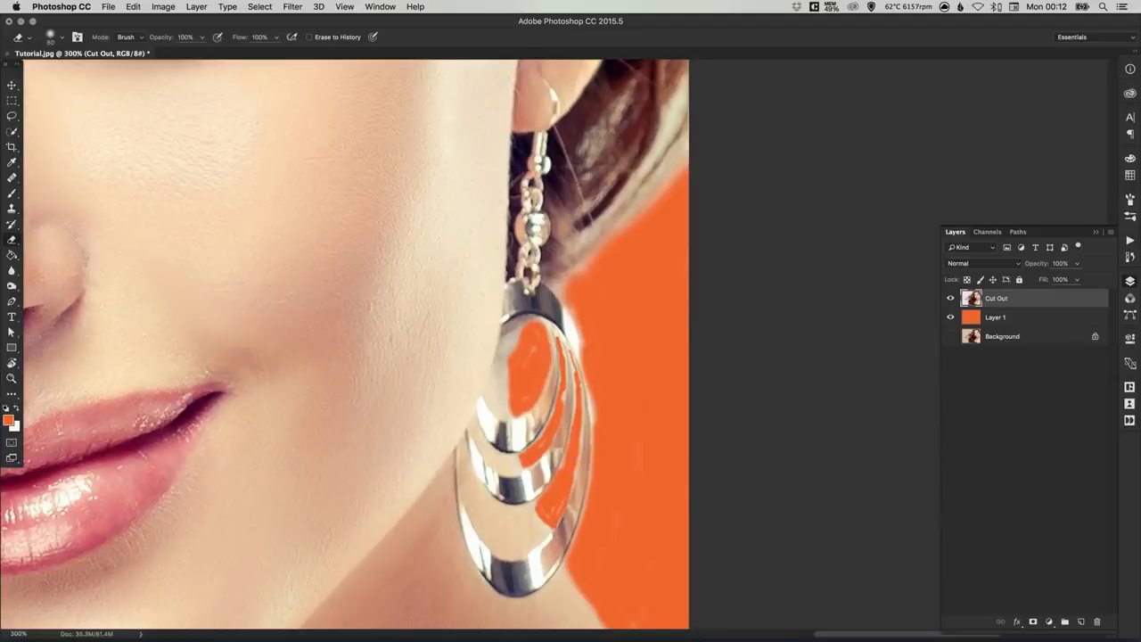
Step: Clean up the remaining residue in the earring's hoop gaps and along the neck and shoulder edge with a very small eraser
{"action": "scroll", "coordinate": [568, 316], "scroll_direction": "down", "scroll_amount": 2}
{"action": "key", "text": "["}
{"action": "key", "text": "["}
{"action": "key", "text": "["}
{"action": "key", "text": "["}
{"action": "key", "text": "["}
{"action": "key", "text": "["}
{"action": "key", "text": "["}
{"action": "key", "text": "["}
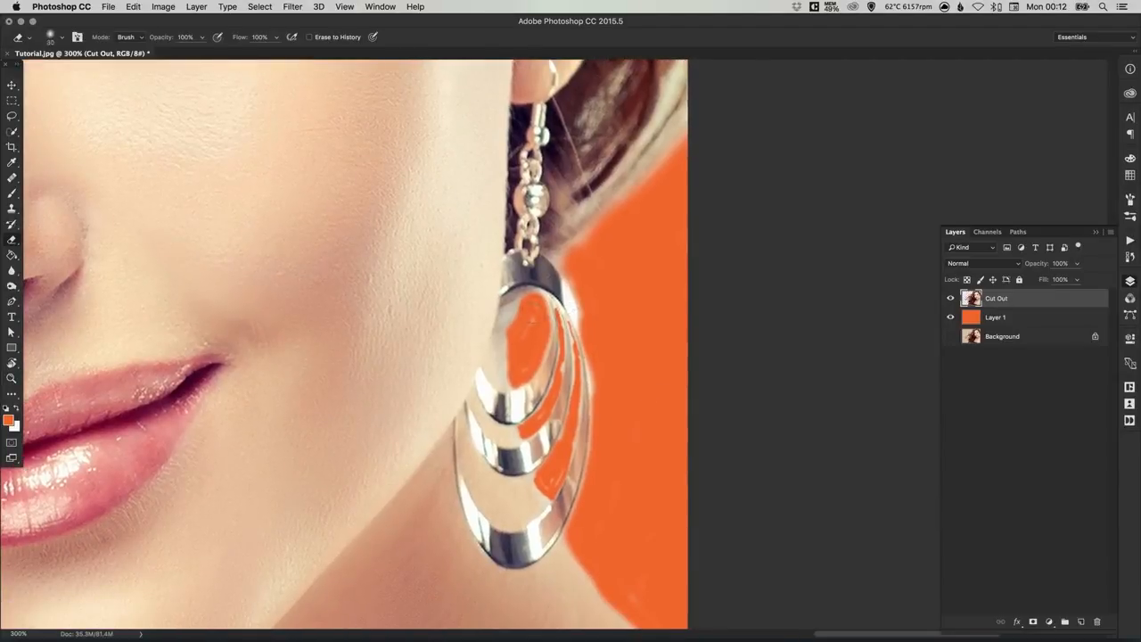
{"action": "key", "text": "["}
{"action": "key", "text": "["}
{"action": "key", "text": "["}
{"action": "scroll", "coordinate": [832, 557], "scroll_direction": "down", "scroll_amount": 5}
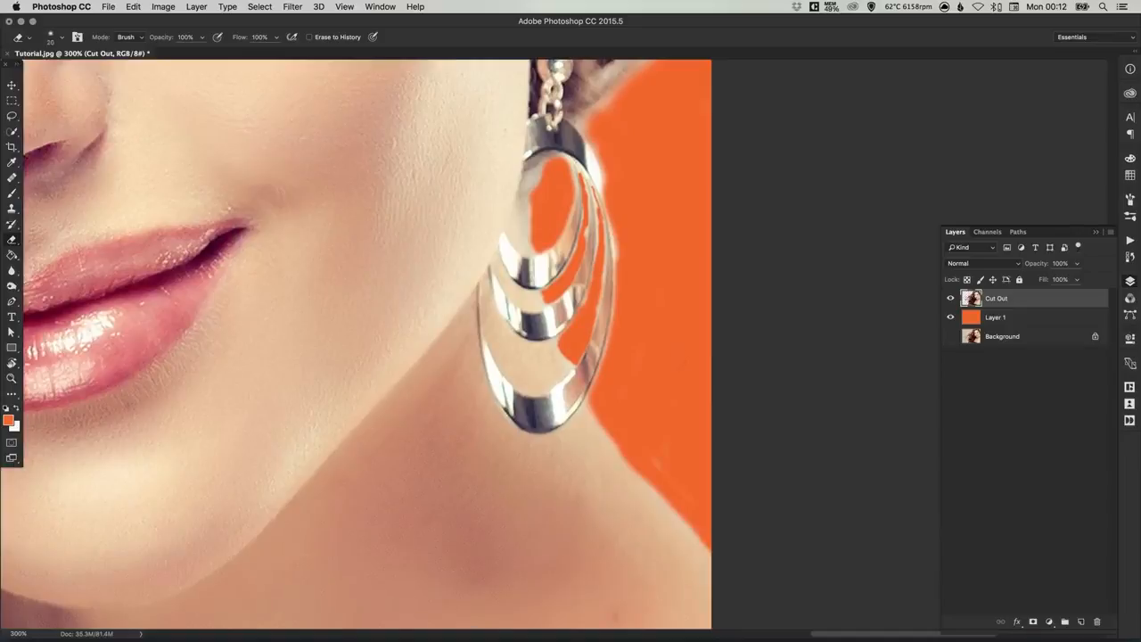
{"action": "key", "text": "]"}
{"action": "key", "text": "]"}
{"action": "key", "text": "super+0"}
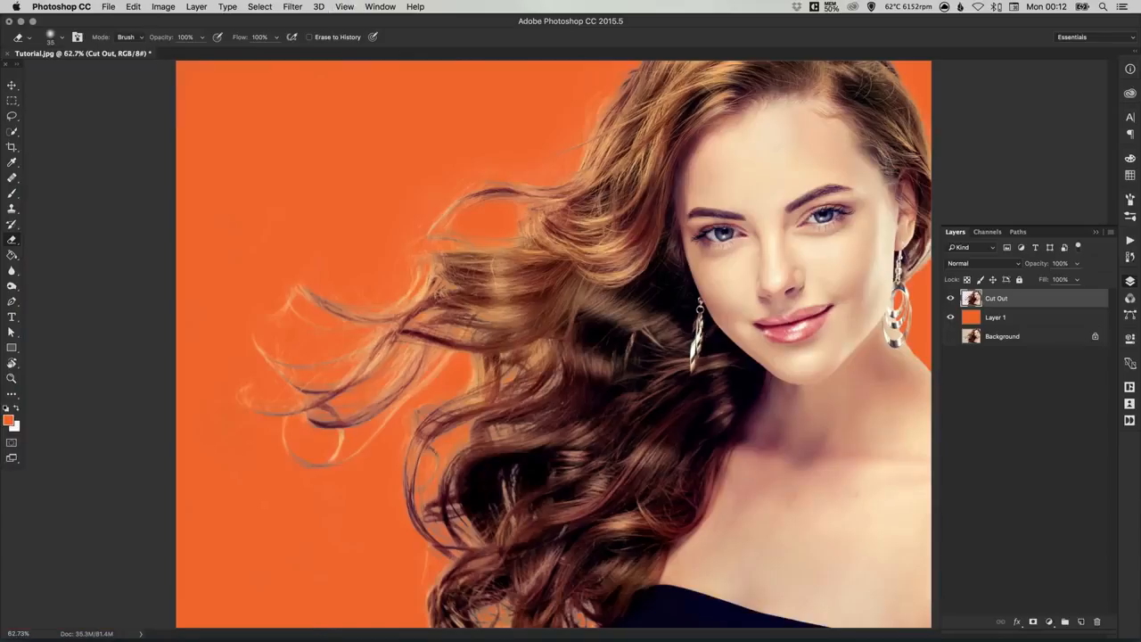
Step: Hide the orange Layer 1 to check the cut-out against transparency, and show it again
{"action": "key", "text": "v"}
{"action": "left_click", "coordinate": [950, 317]}
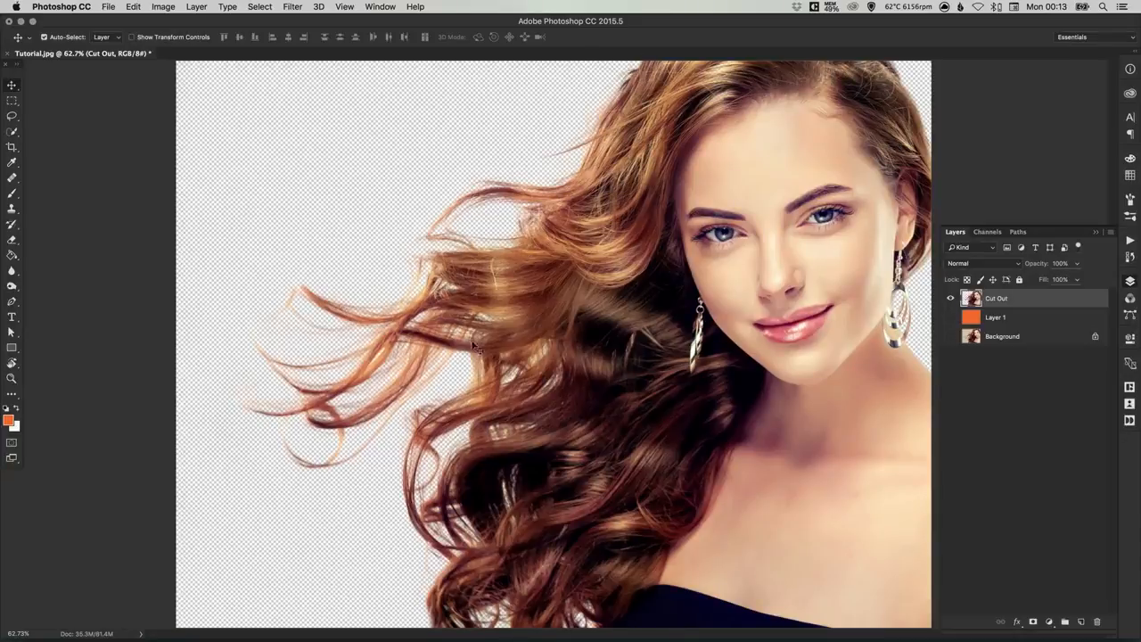
{"action": "left_click", "coordinate": [951, 318]}
Step: Turn the orange Layer 1 white by applying Hue/Saturation with Lightness set to +100
{"action": "left_click", "coordinate": [994, 319]}
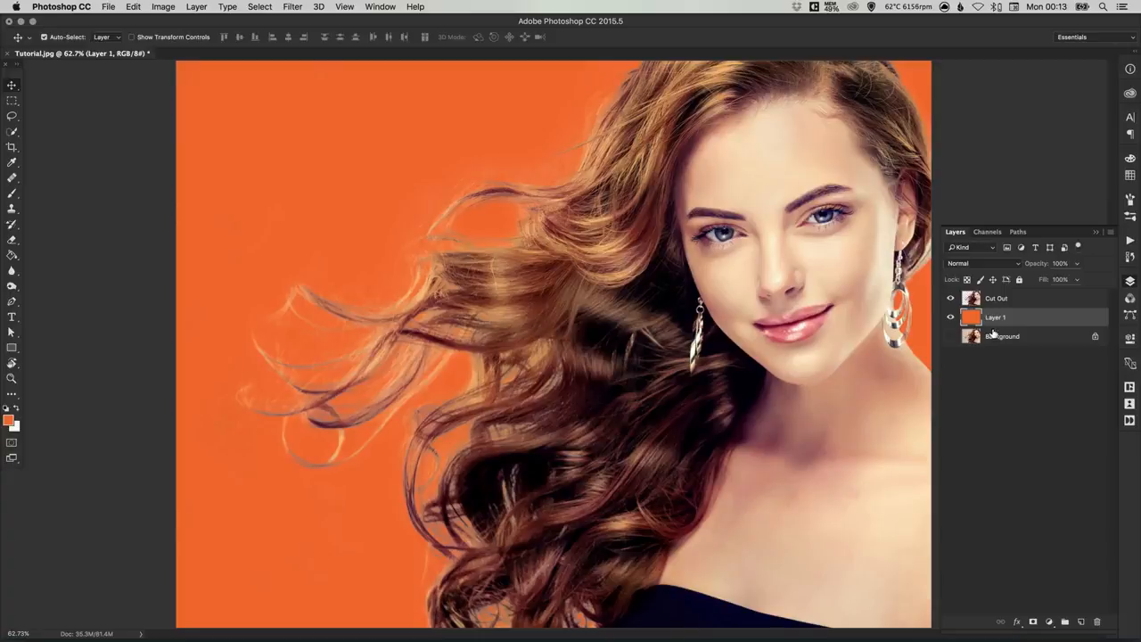
{"action": "key", "text": "ctrl+u"}
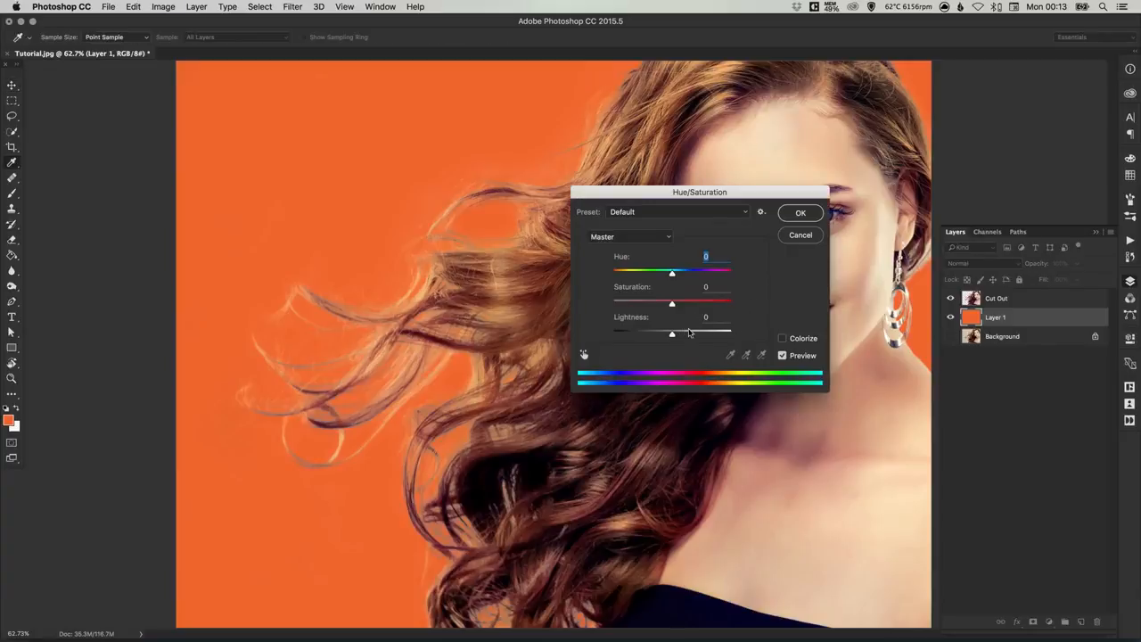
{"action": "left_click_drag", "start_coordinate": [713, 188], "coordinate": [795, 81]}
{"action": "left_click_drag", "start_coordinate": [755, 228], "coordinate": [814, 227]}
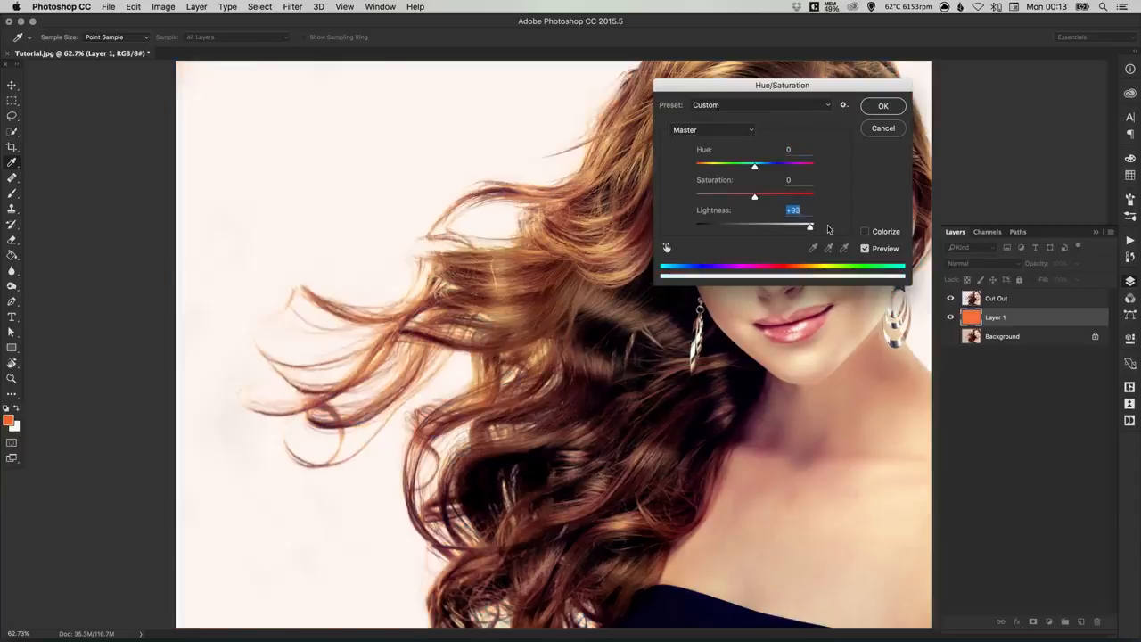
{"action": "left_click", "coordinate": [884, 107]}
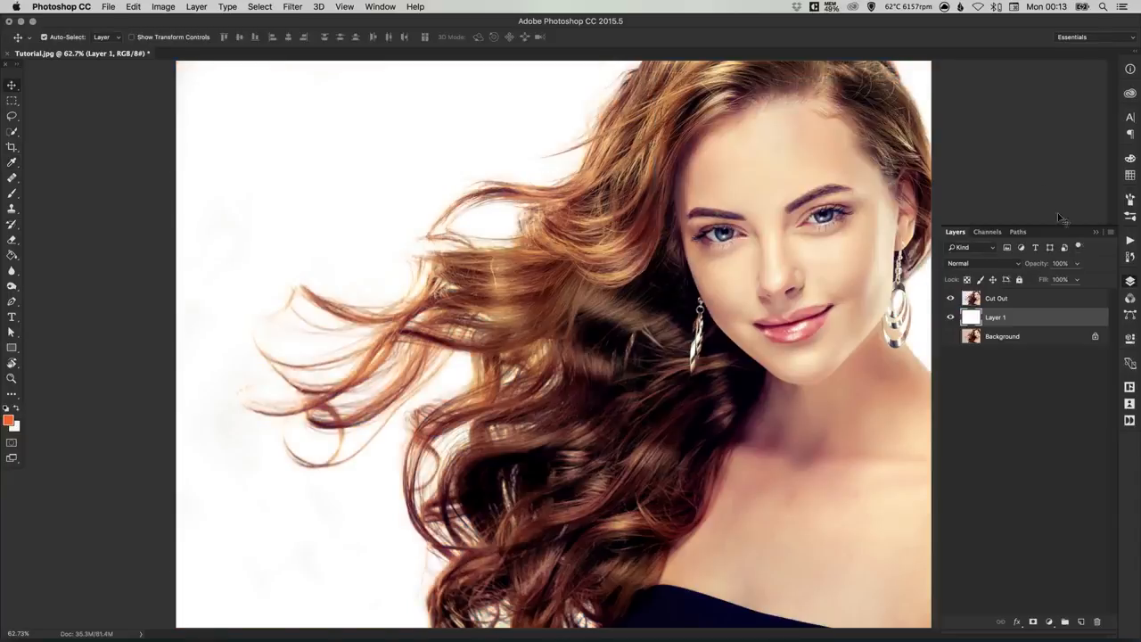
Step: Select the Cut Out layer and Layer 1 together and merge them into one layer
{"action": "left_click", "coordinate": [996, 301]}
{"action": "left_click", "coordinate": [995, 317], "text": "shift"}
{"action": "right_click", "coordinate": [997, 318]}
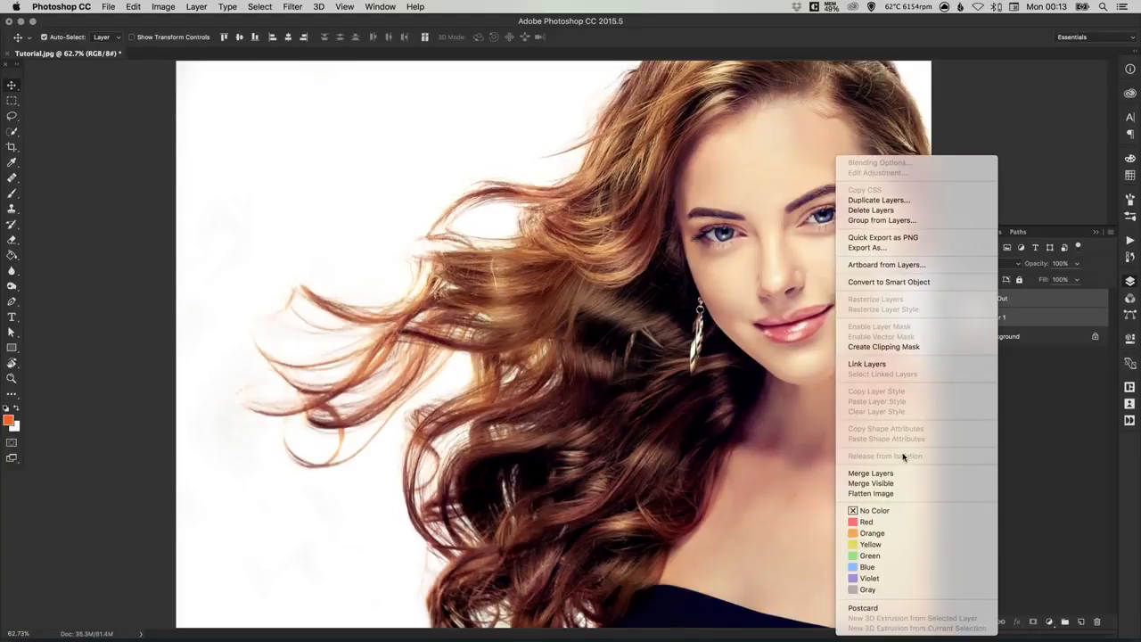
{"action": "left_click", "coordinate": [895, 474]}
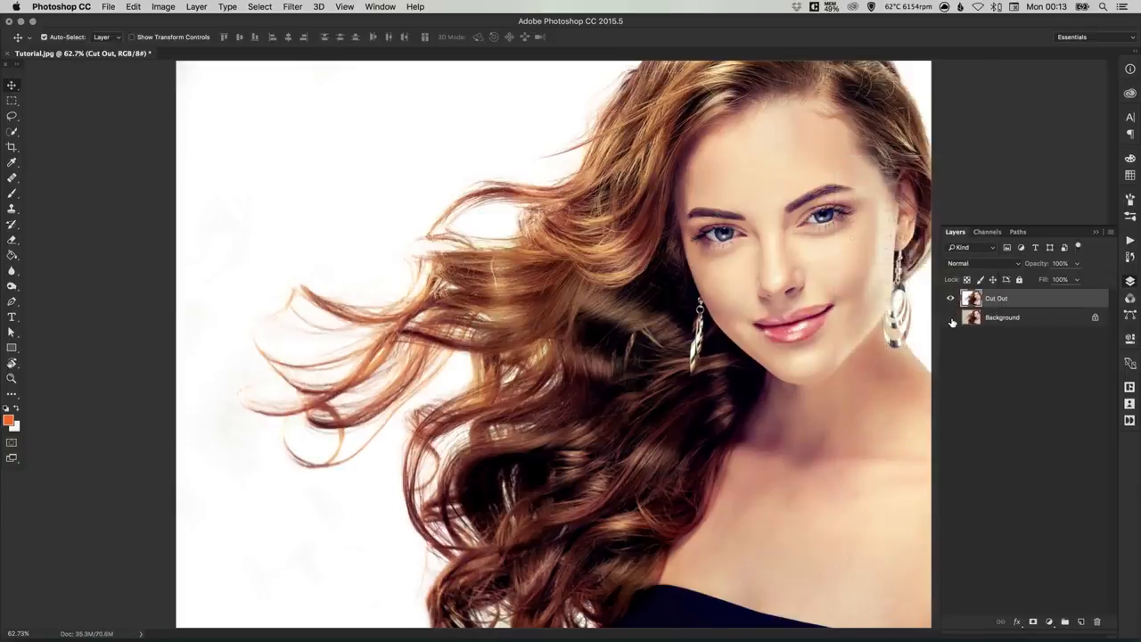
Step: Show the Background layer and toggle the Cut Out layer's visibility to compare the original with the result, then collapse the layer list
{"action": "left_click", "coordinate": [950, 318]}
{"action": "left_click", "coordinate": [952, 300]}
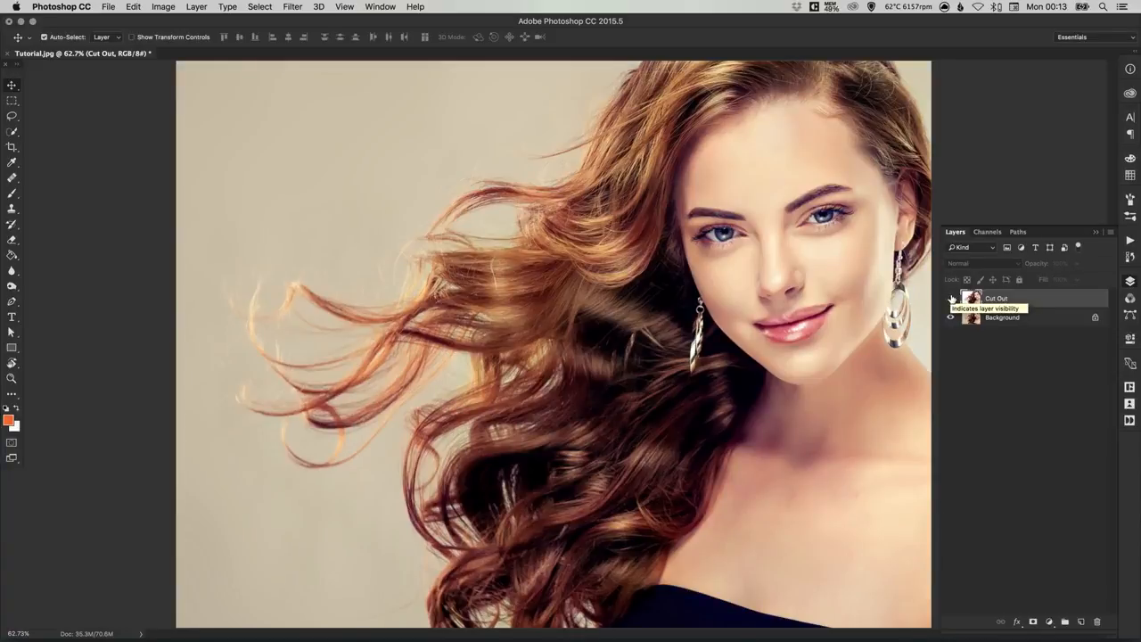
{"action": "left_click", "coordinate": [951, 299]}
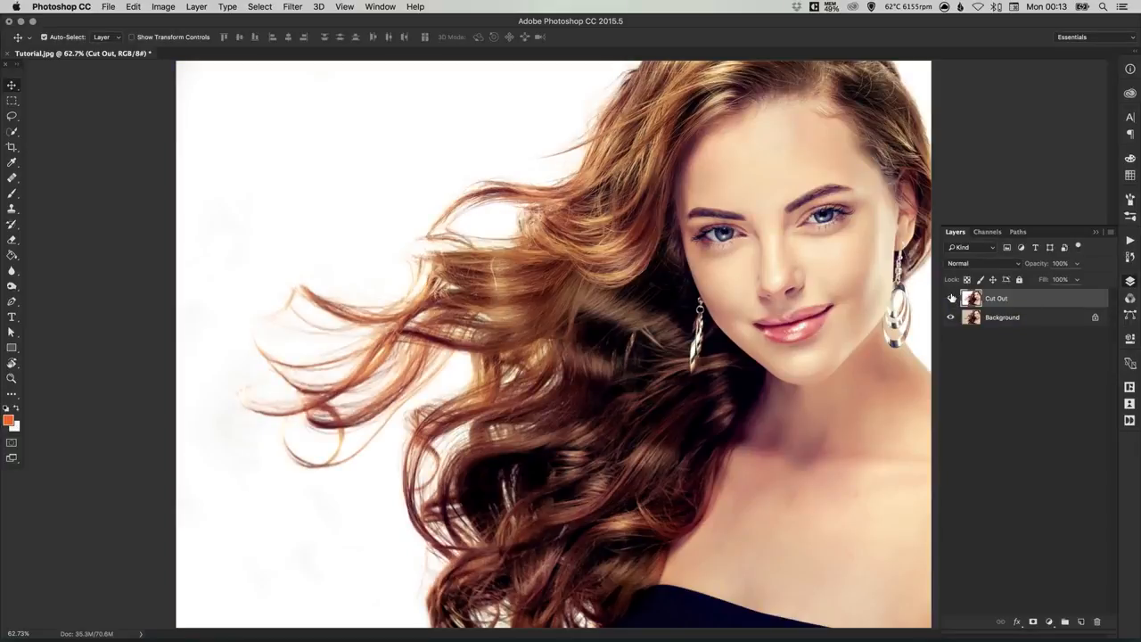
{"action": "left_click", "coordinate": [1130, 281]}
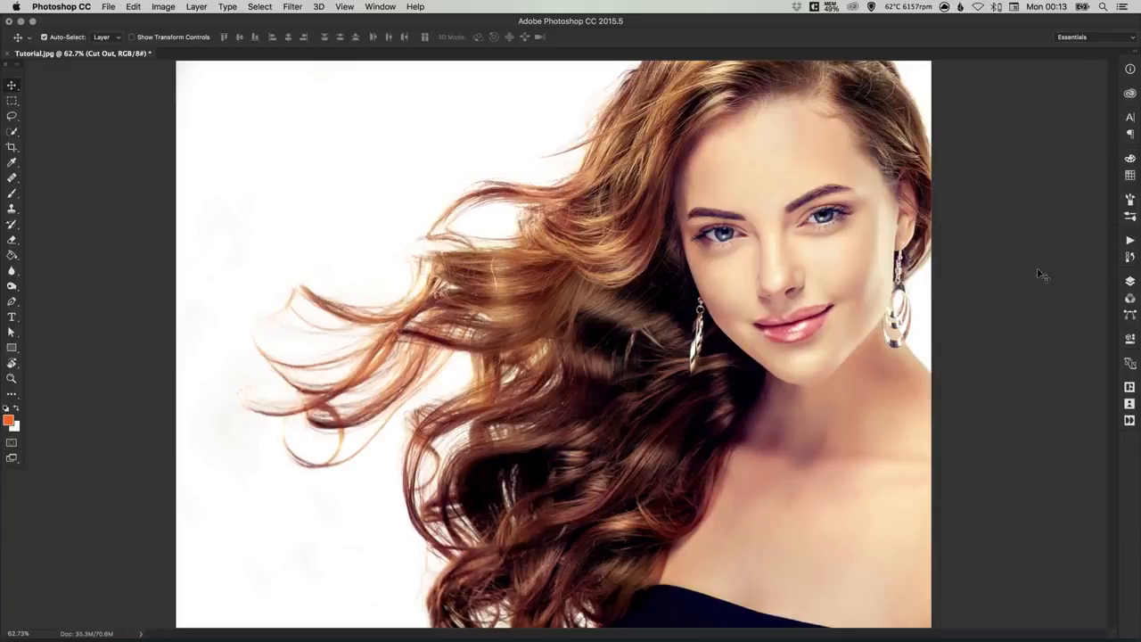